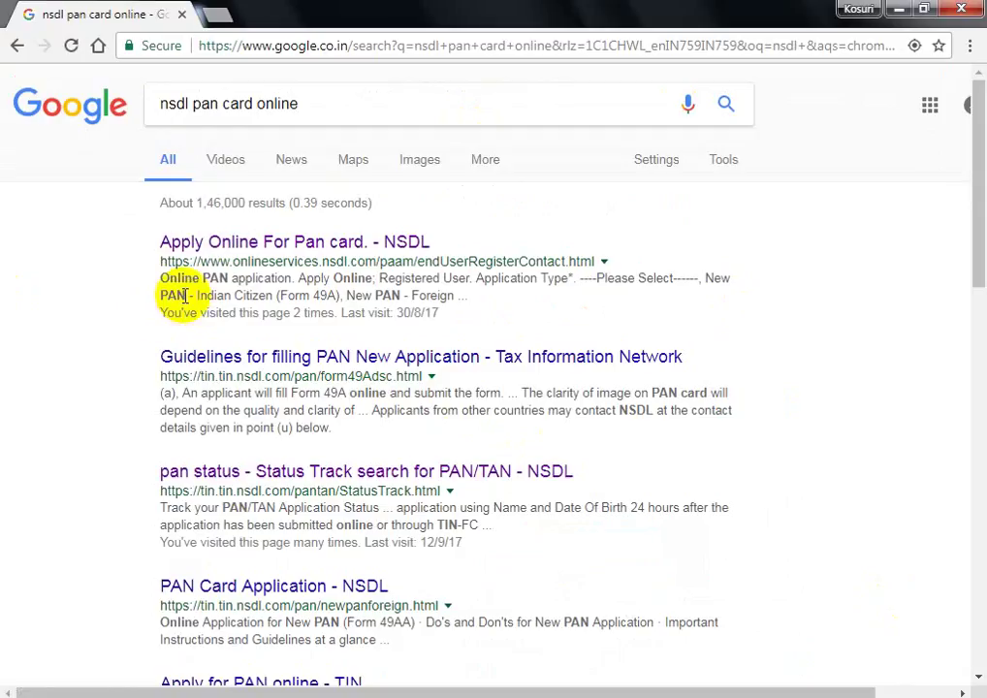
- Open the 'Apply Online For Pan card - NSDL' result from the Google search
left_click(260, 250)
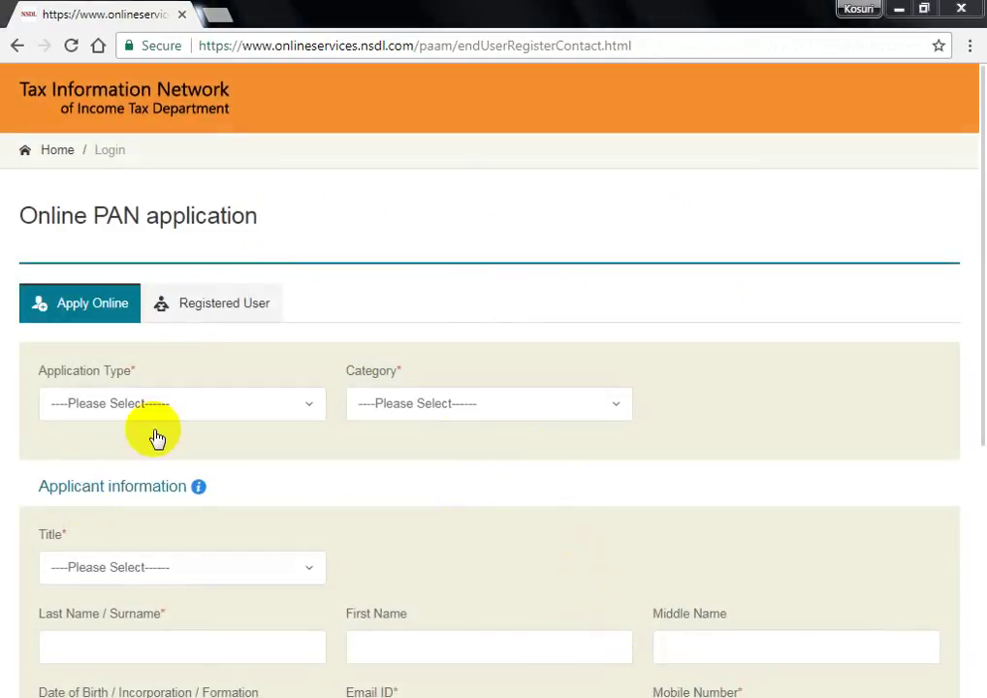
- Choose New PAN - Indian Citizen (Form 49A), category INDIVIDUAL and title Shri, then begin the surname
left_click(181, 415)
left_click(201, 475)
left_click(499, 417)
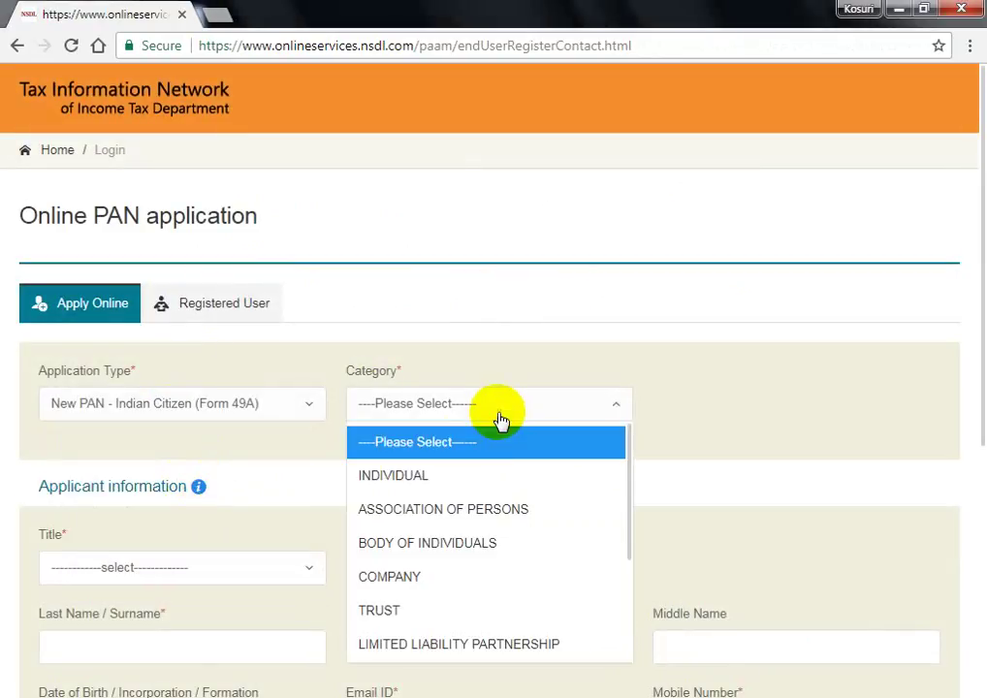
left_click(478, 477)
scroll(473, 480, "down", 1)
left_click(194, 470)
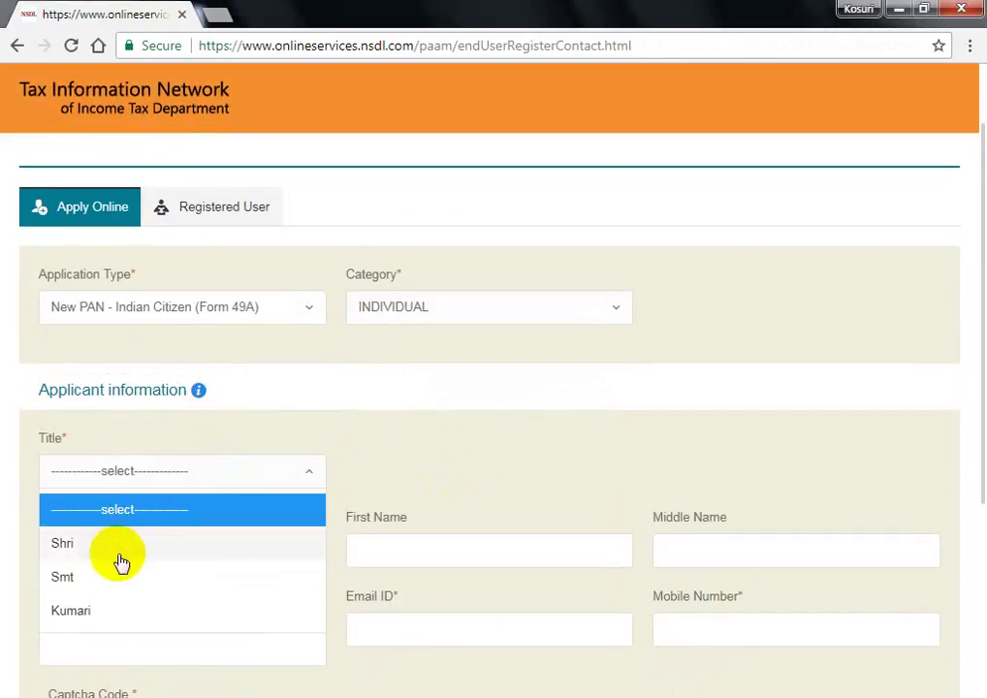
left_click(92, 544)
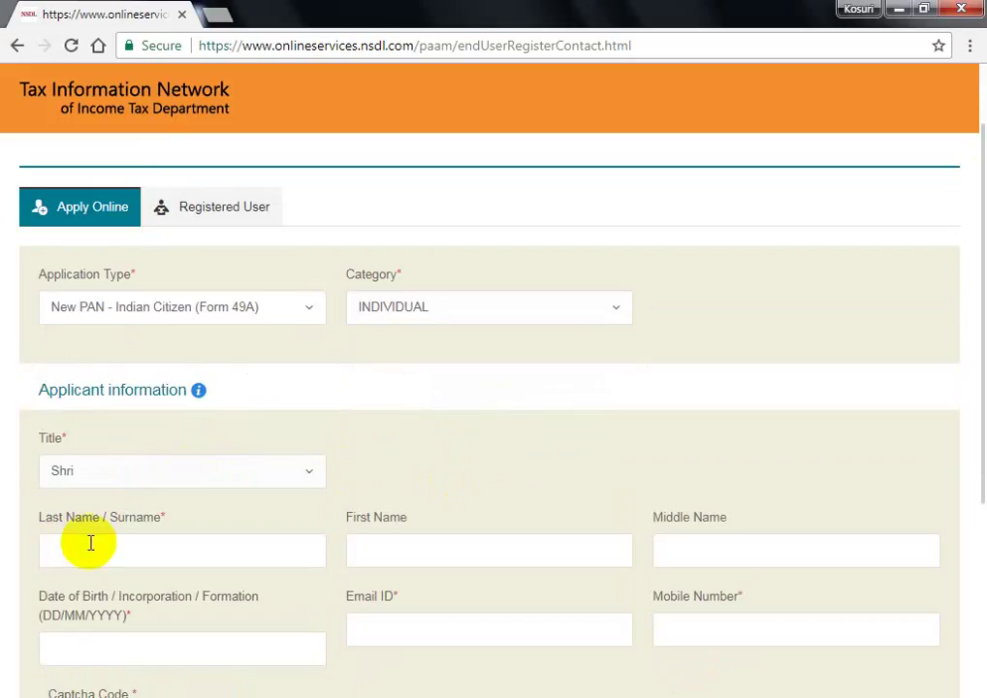
scroll(471, 468, "down", 2)
left_click(193, 365)
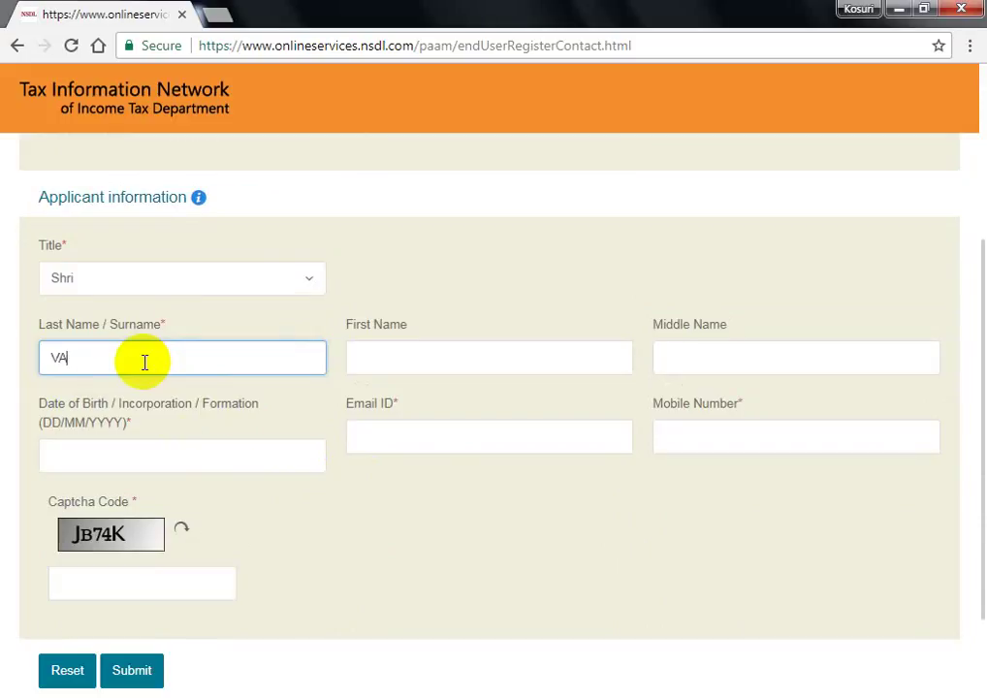
- Enter first name, date of birth, Gmail address, mobile number and captcha, then submit the registration
key("Tab")
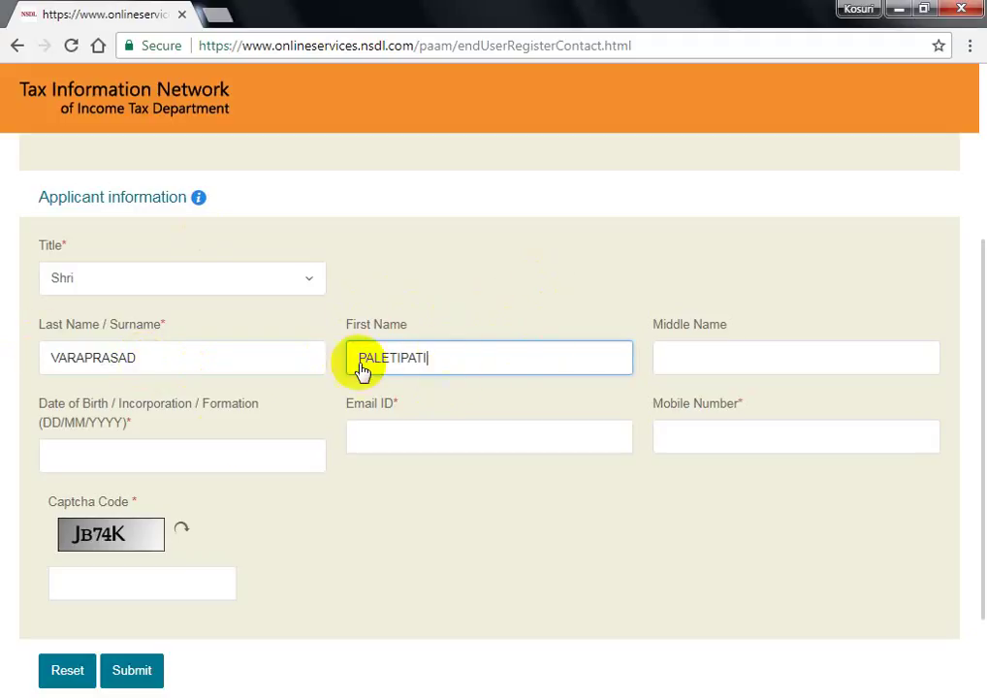
left_click(165, 450)
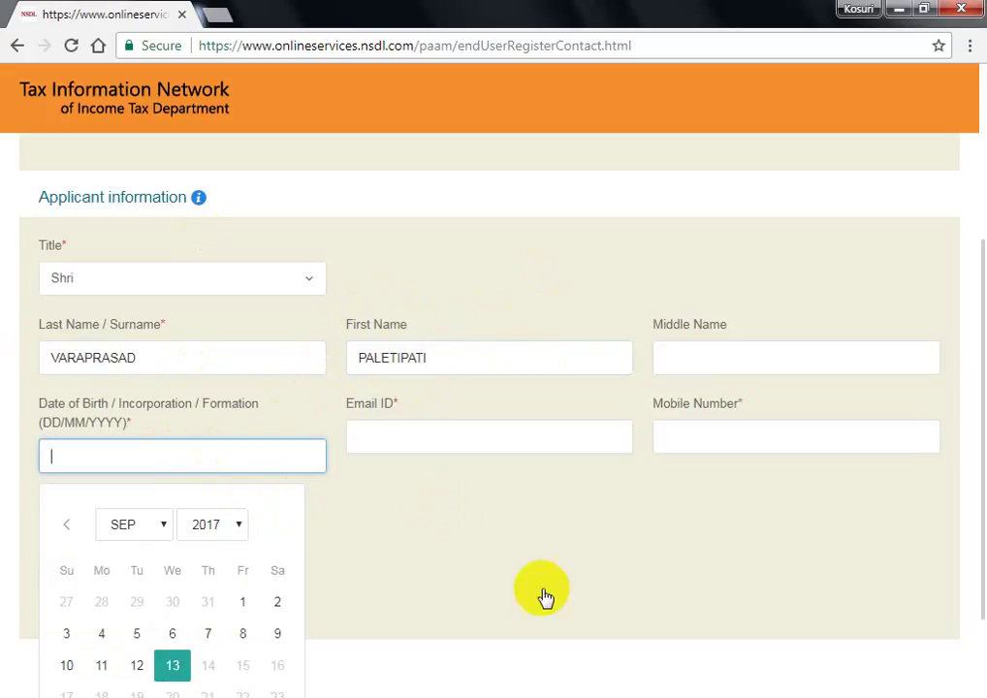
left_click(456, 439)
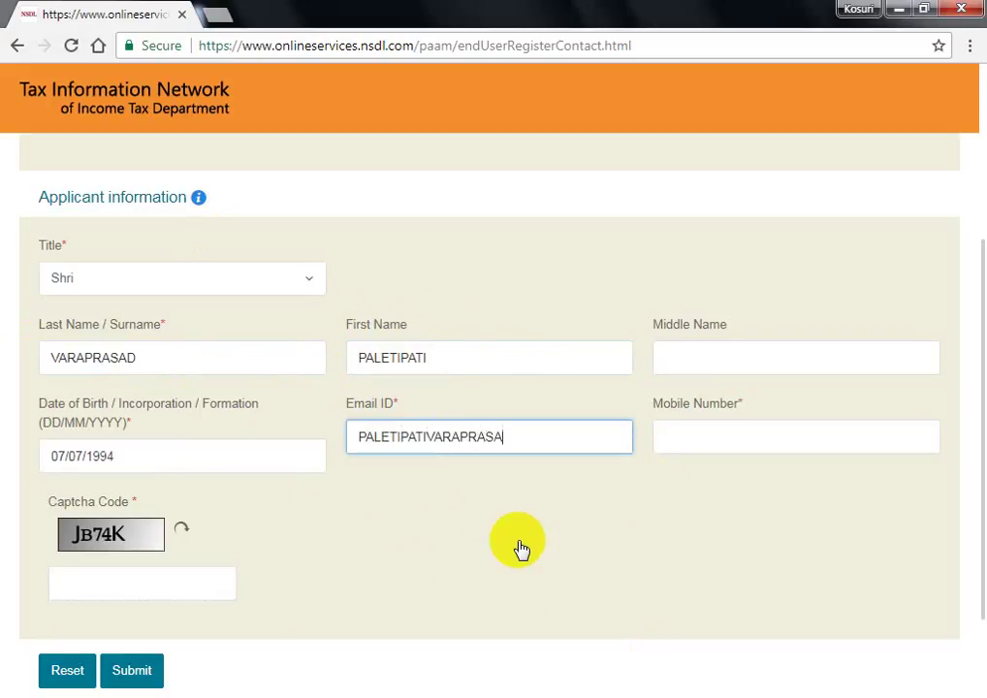
type("@GMAI")
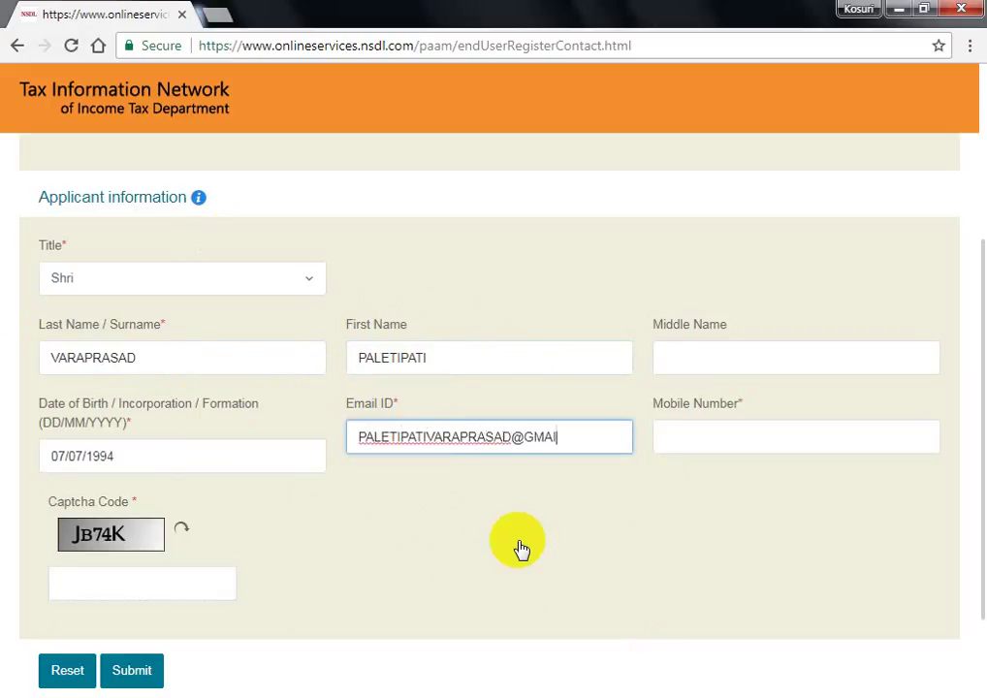
type("L.COM")
key("Tab")
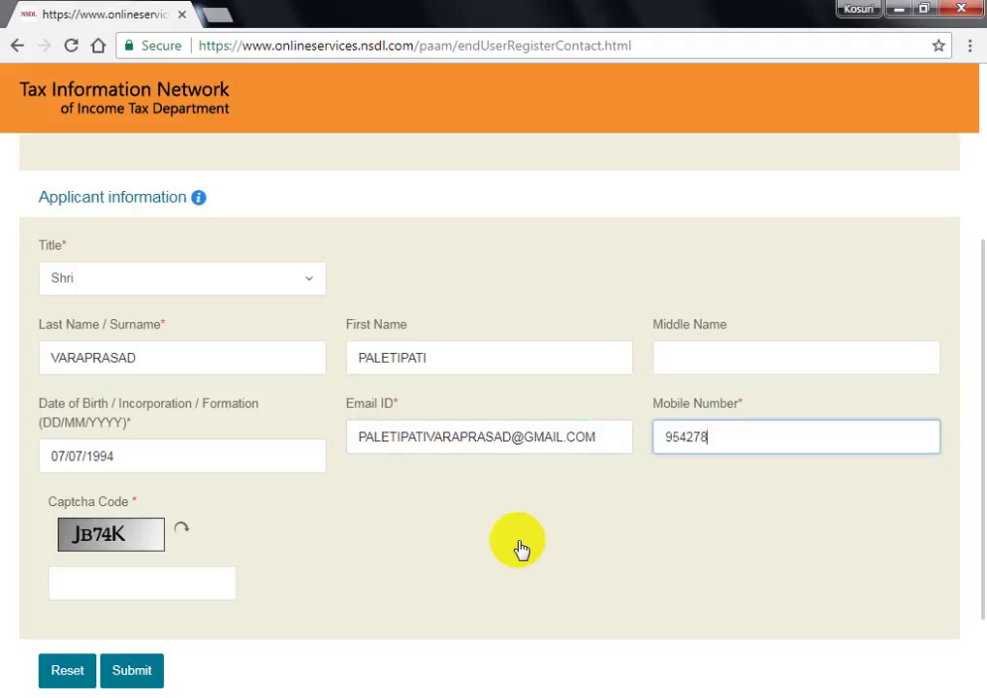
left_click(123, 582)
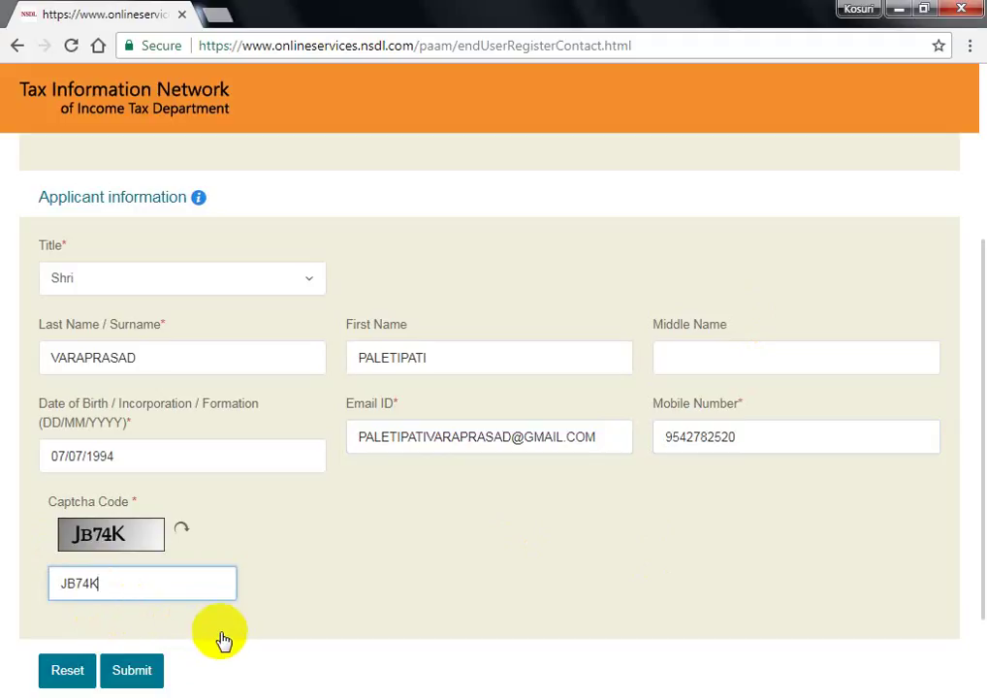
left_click(128, 672)
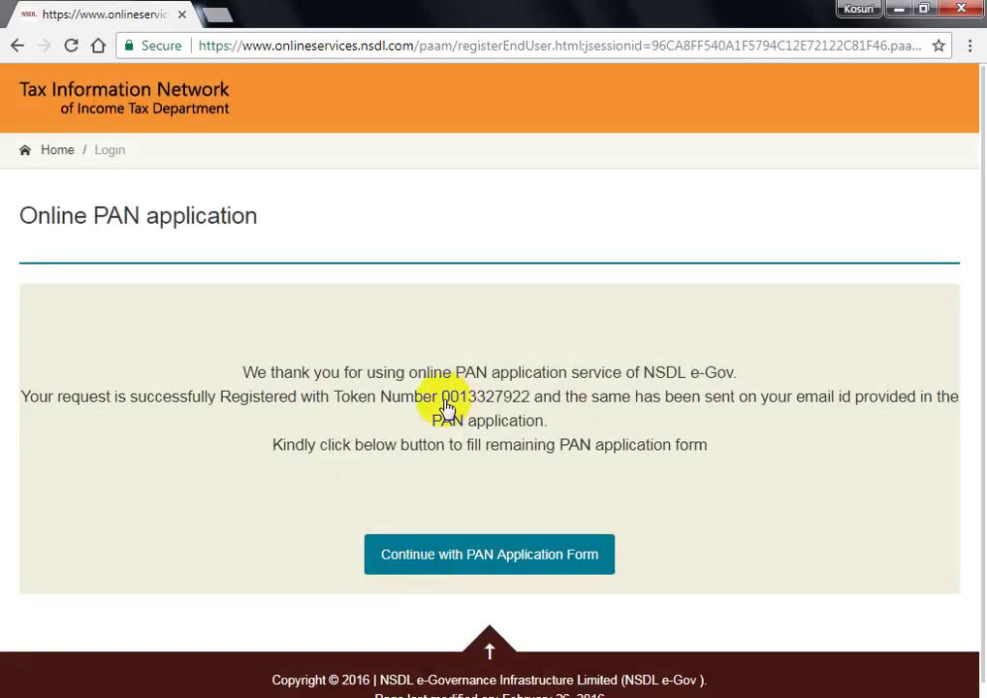
- Copy the issued token number and proceed to the full PAN application form
left_click_drag(441, 401, 506, 405)
right_click(507, 404)
left_click(524, 408)
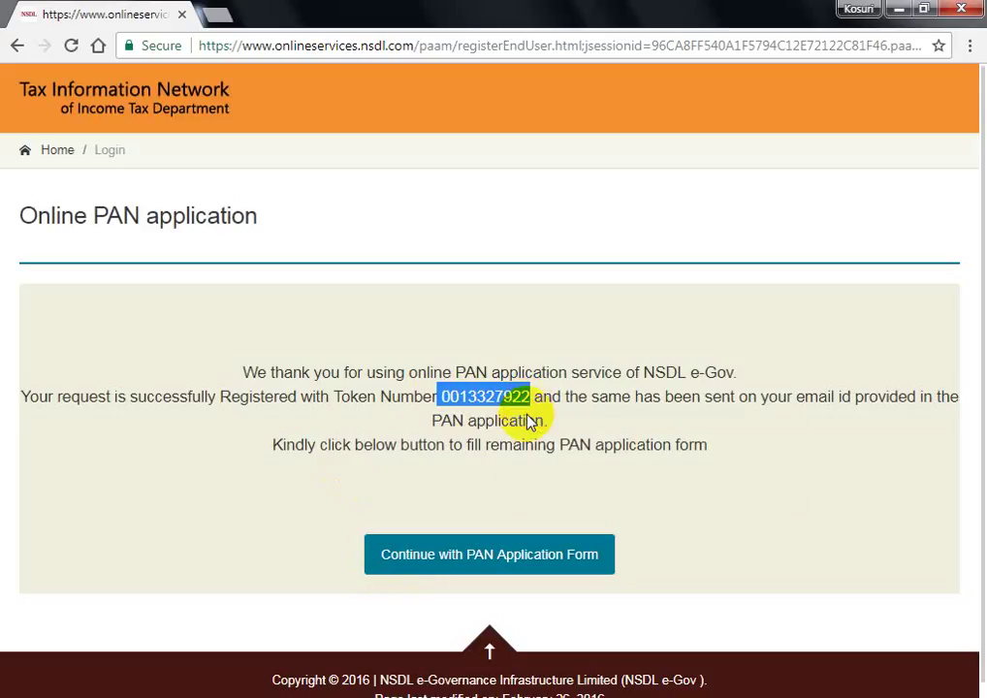
left_click(473, 572)
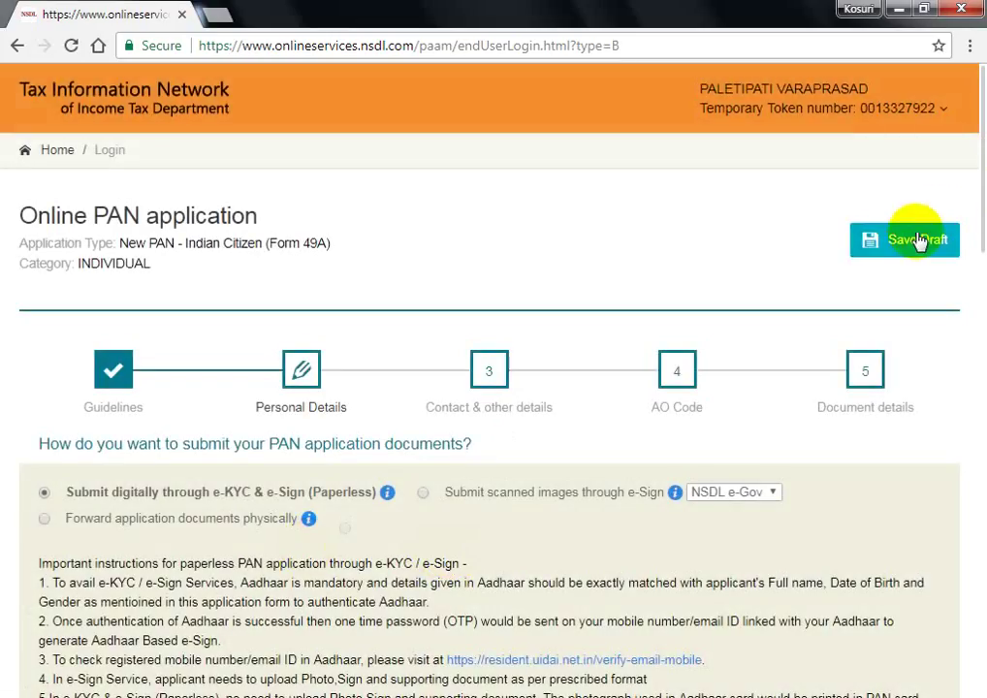
- Save the draft and review the e-KYC & e-Sign (Paperless) submission instructions
left_click(899, 242)
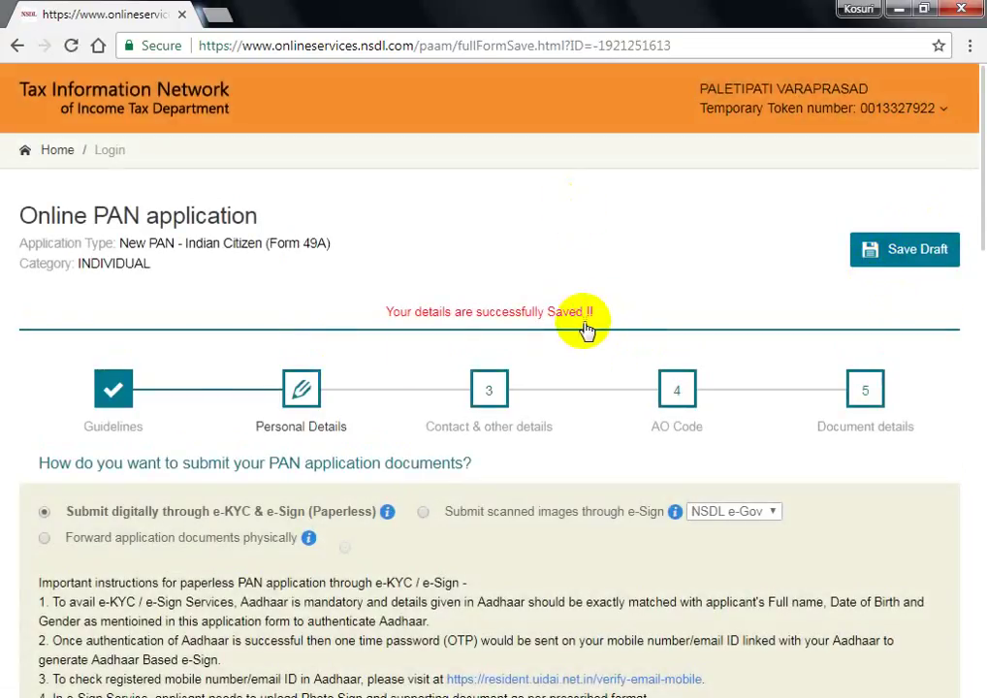
scroll(228, 427, "down", 2)
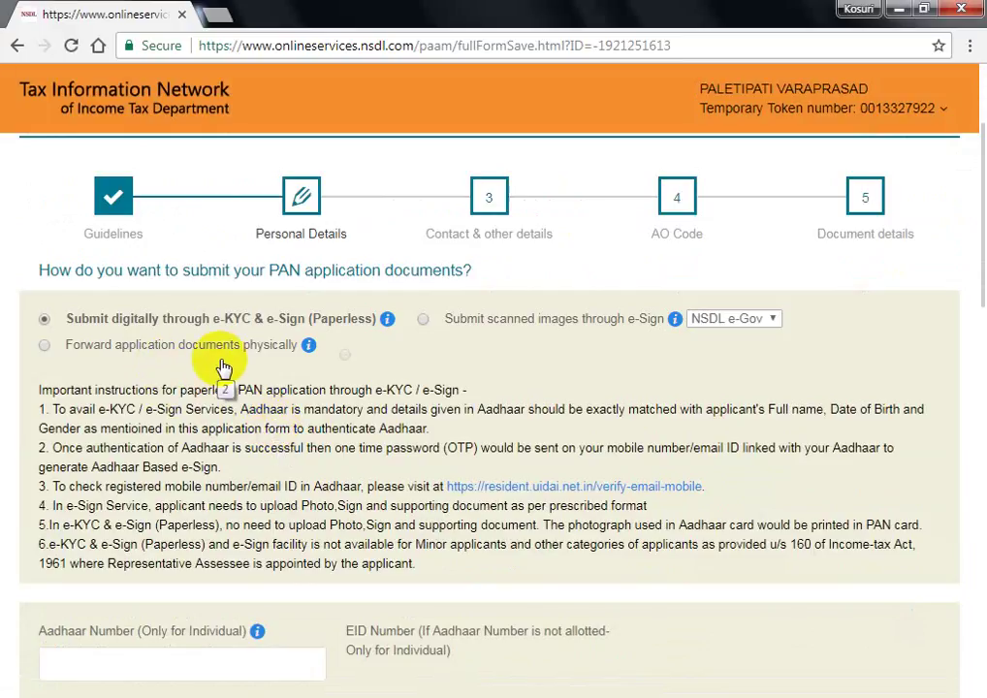
mouse_move(310, 348)
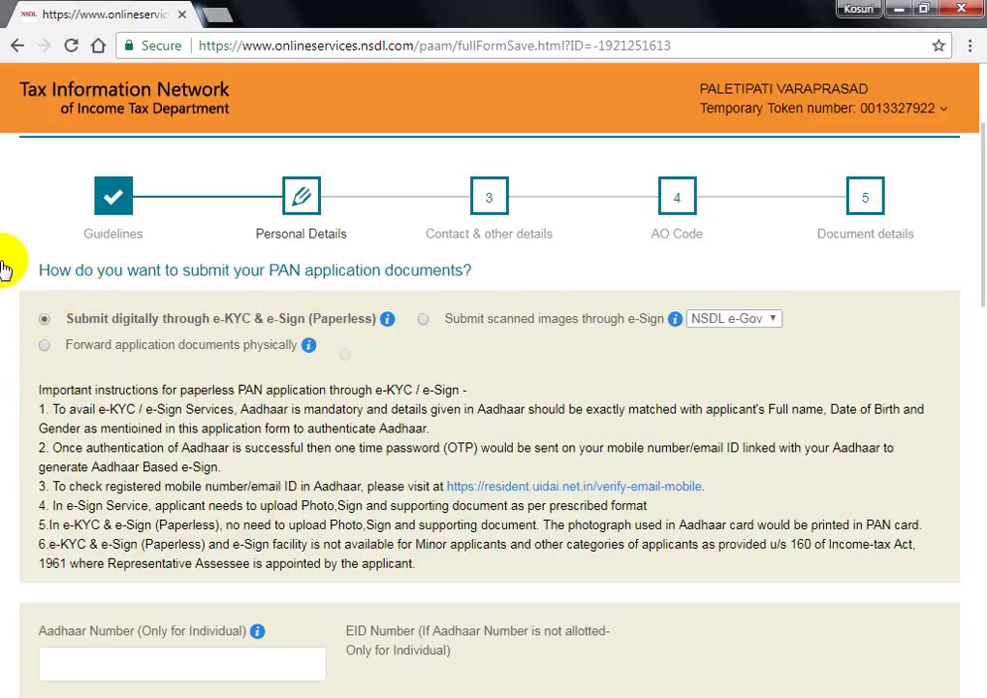
scroll(233, 466, "down", 3)
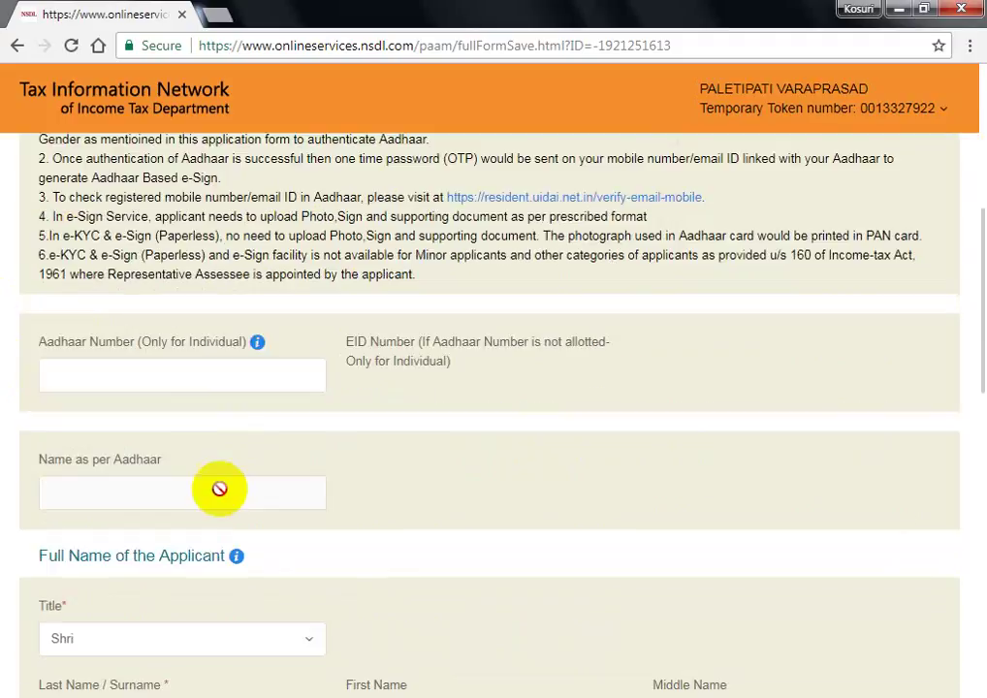
- Enter the applicant's Aadhaar number
left_click(180, 377)
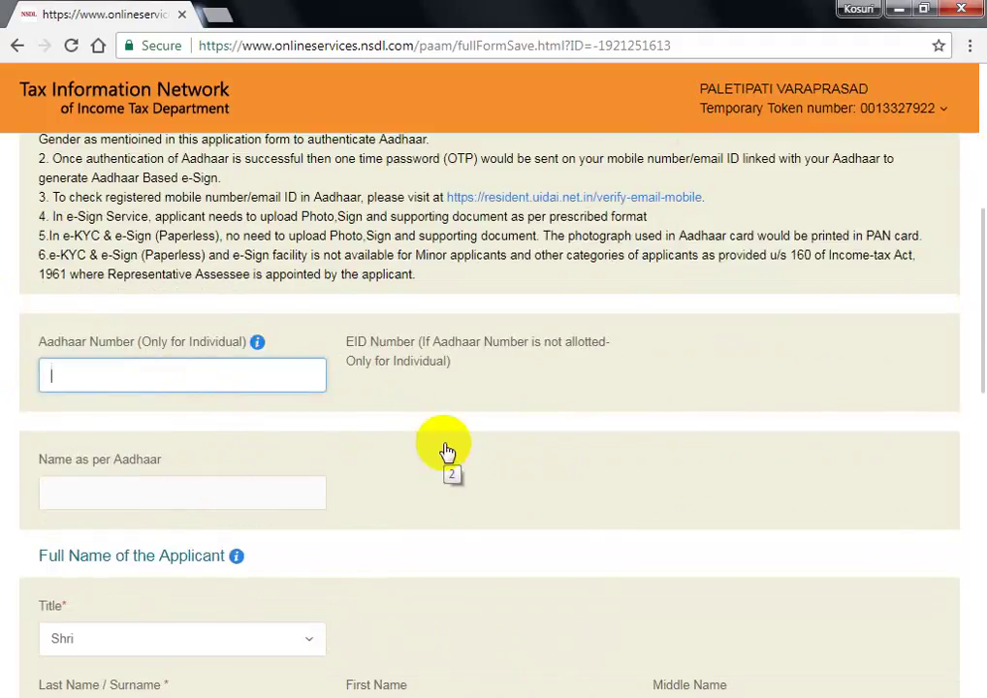
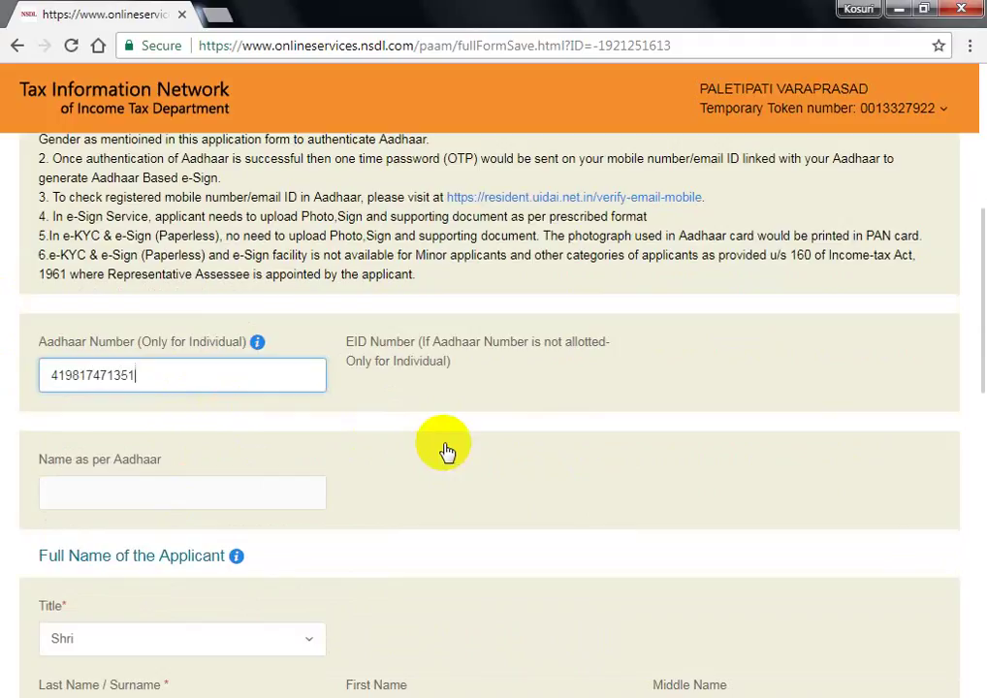
scroll(252, 427, "down", 1)
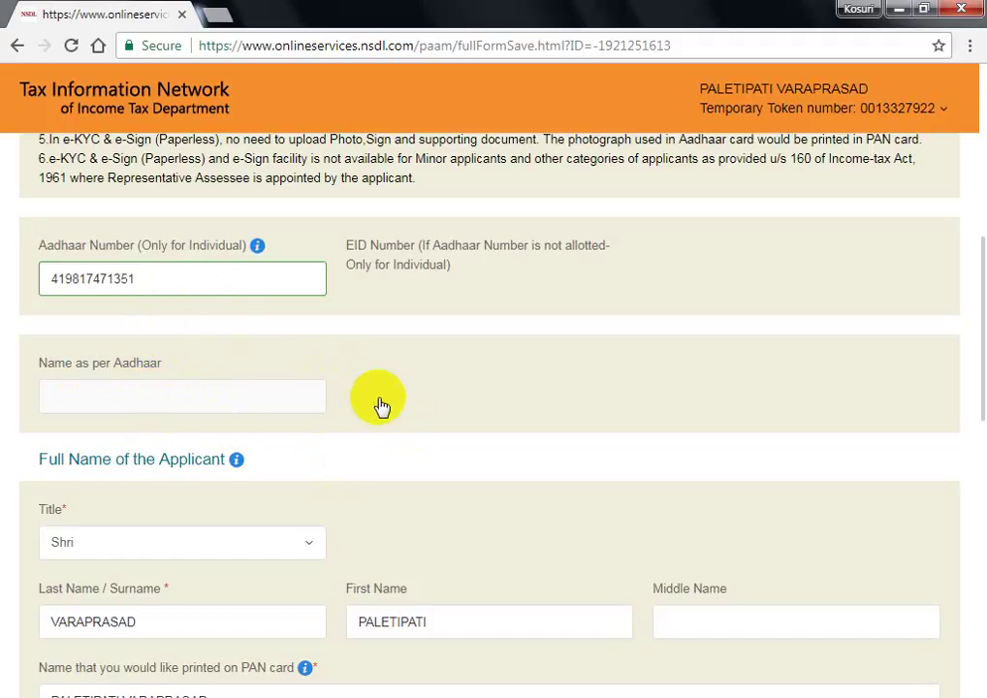
scroll(383, 405, "down", 2)
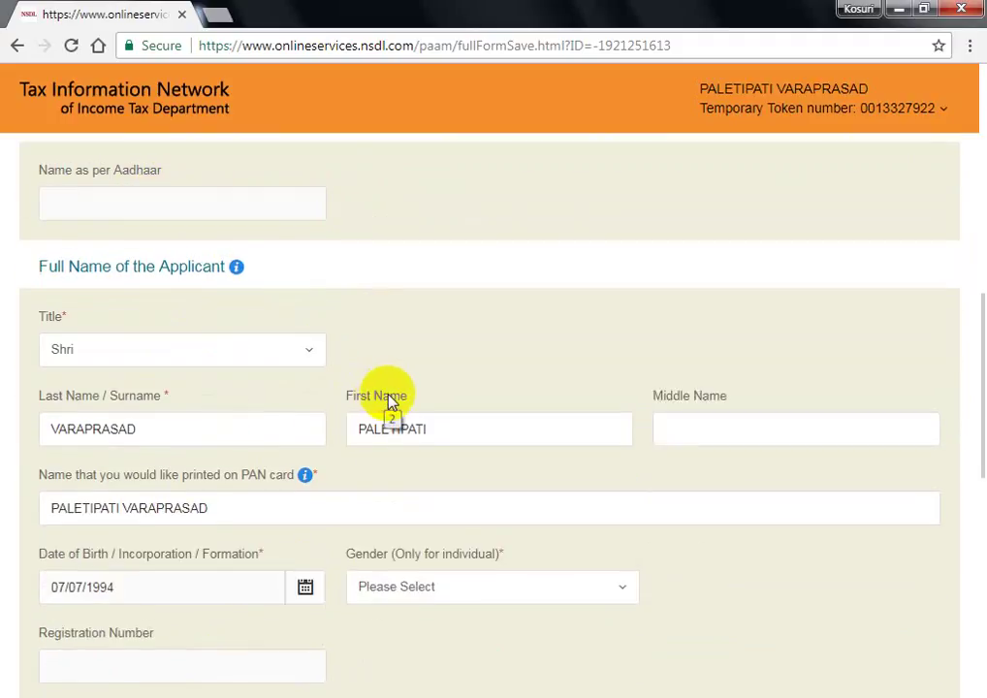
scroll(393, 406, "down", 2)
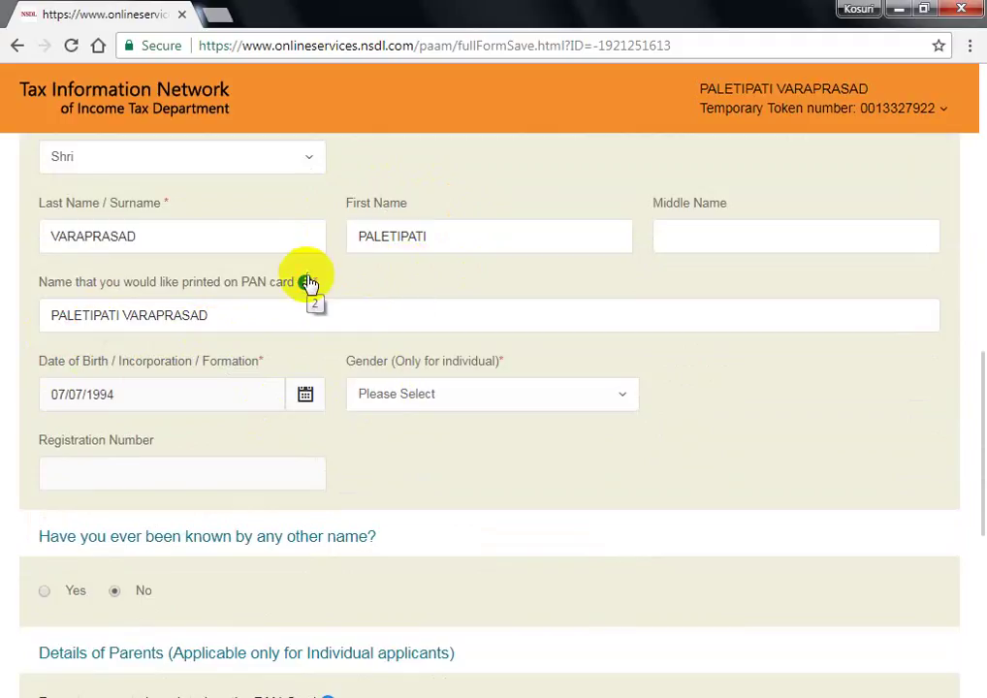
- Set the applicant's gender to Male
left_click(438, 407)
left_click(388, 466)
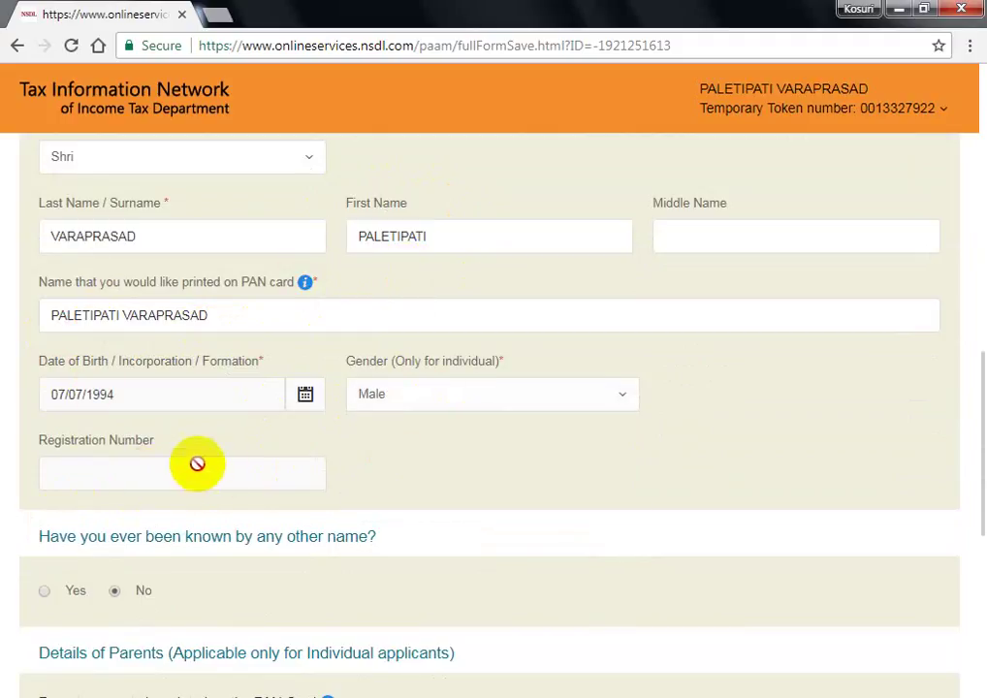
scroll(291, 480, "down", 2)
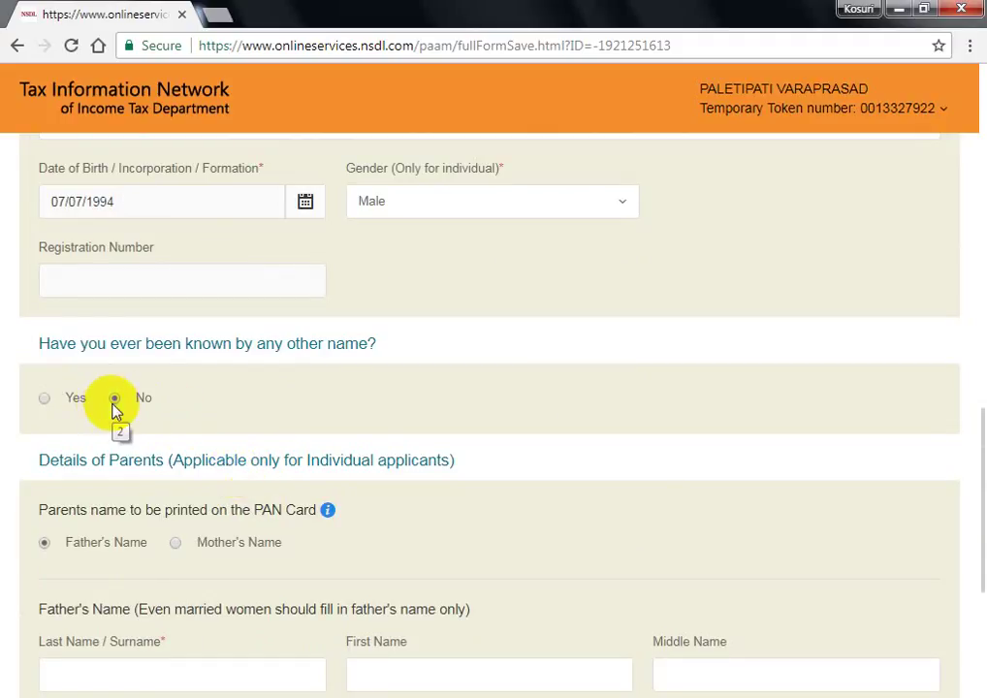
scroll(209, 419, "down", 1)
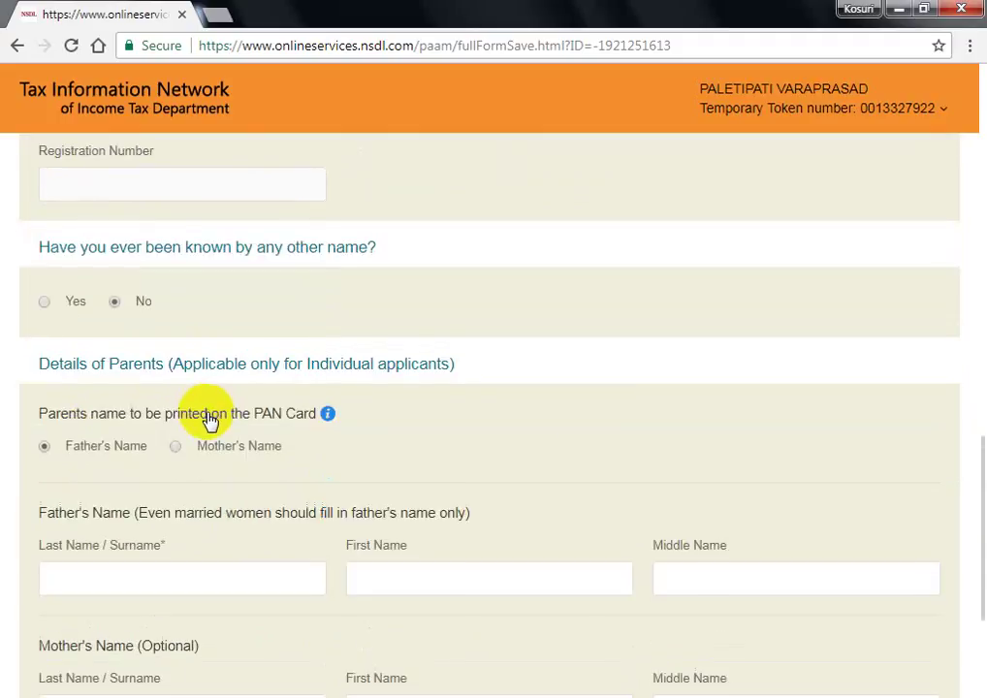
- Enter the father's surname and first name, correcting the letters typed along the way
left_click(161, 577)
scroll(252, 533, "down", 1)
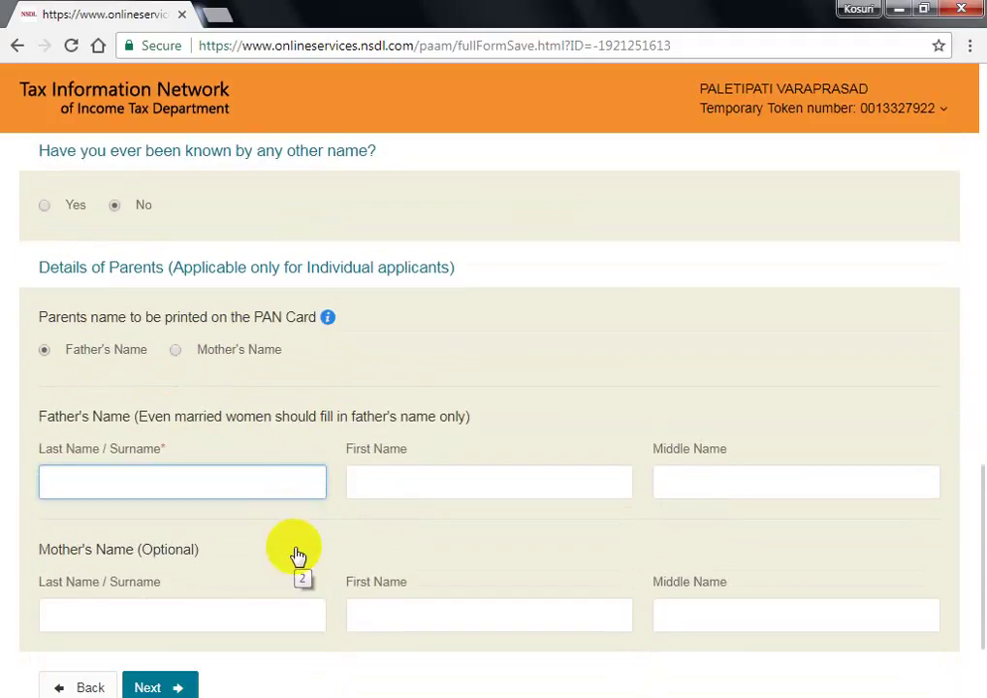
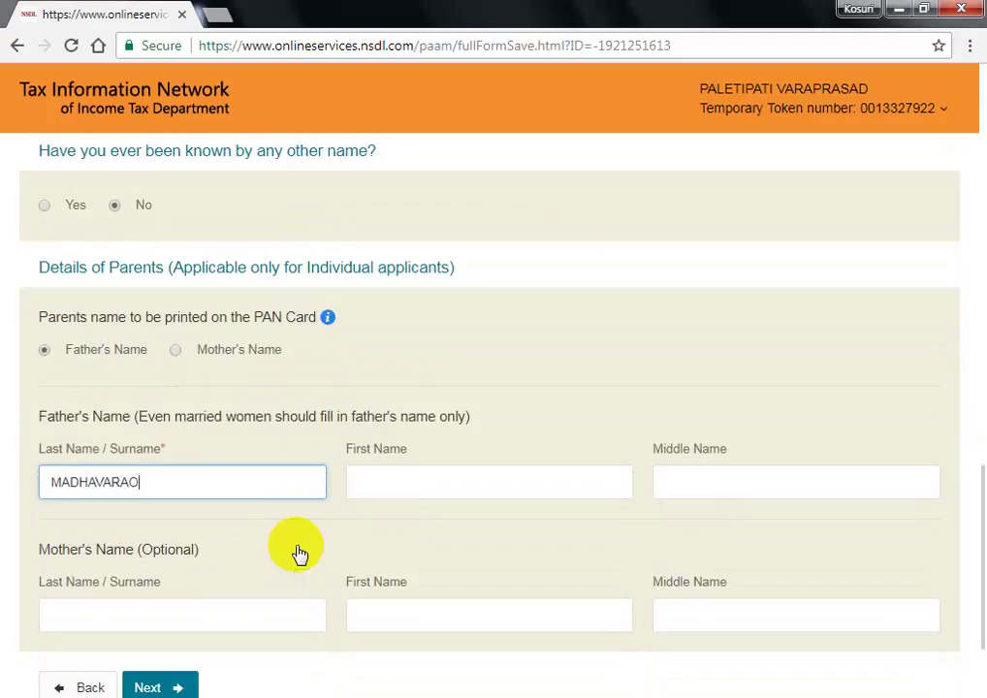
key("Tab")
type("P")
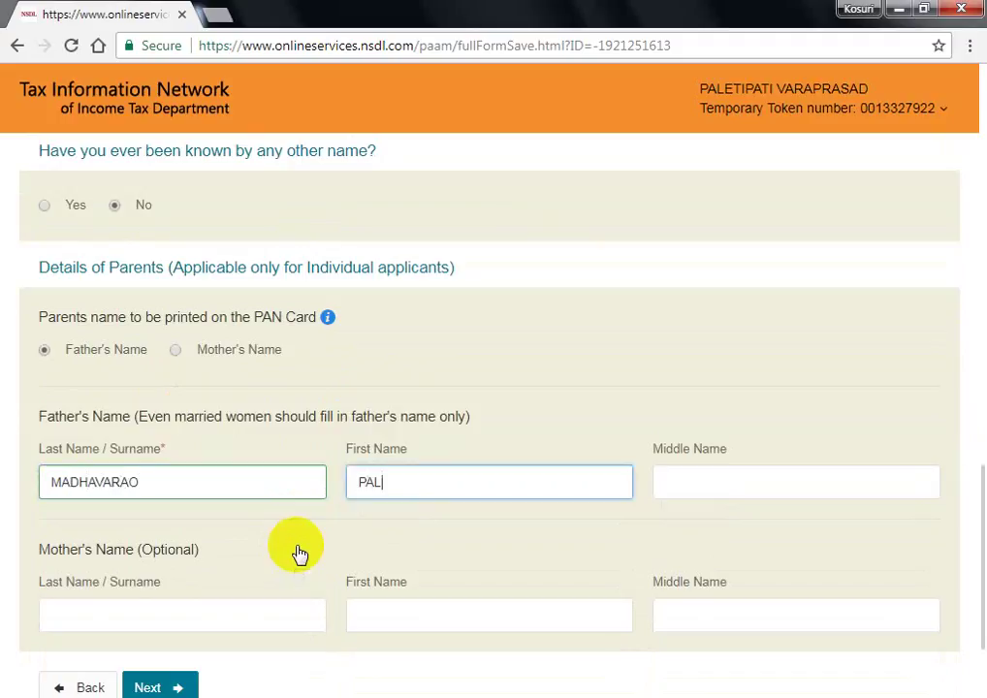
key("BackSpace")
key("BackSpace")
key("shift+Tab")
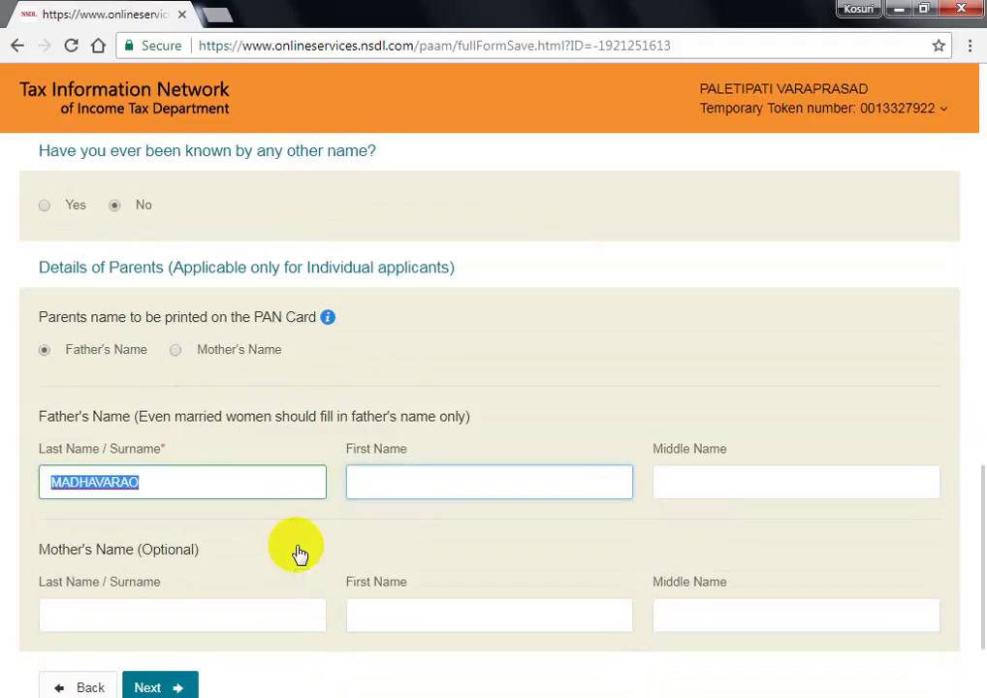
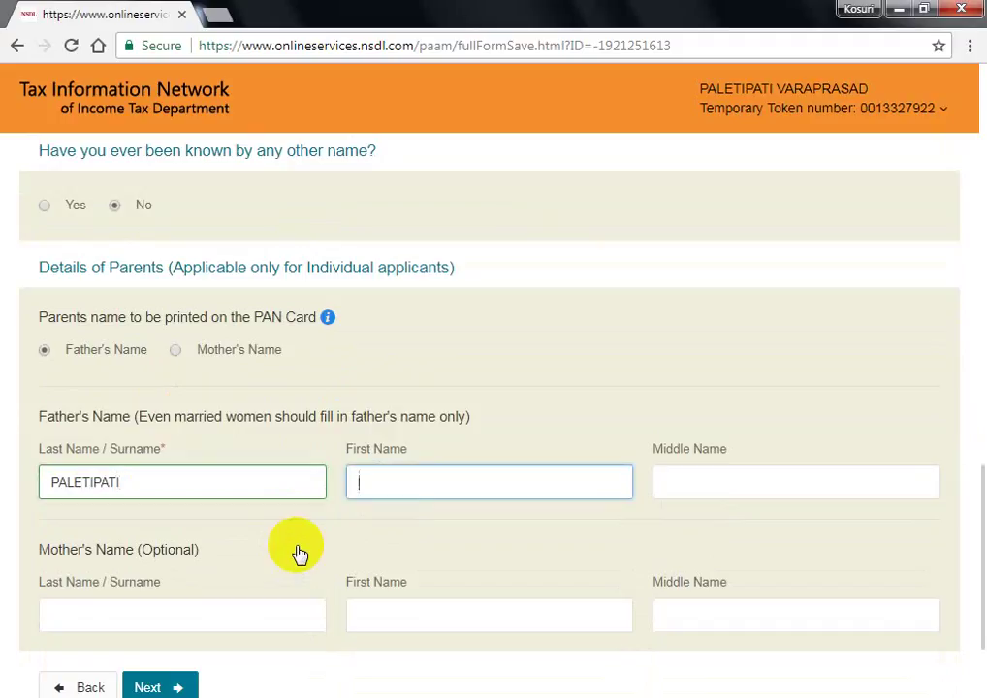
key("shift+Tab")
type("M")
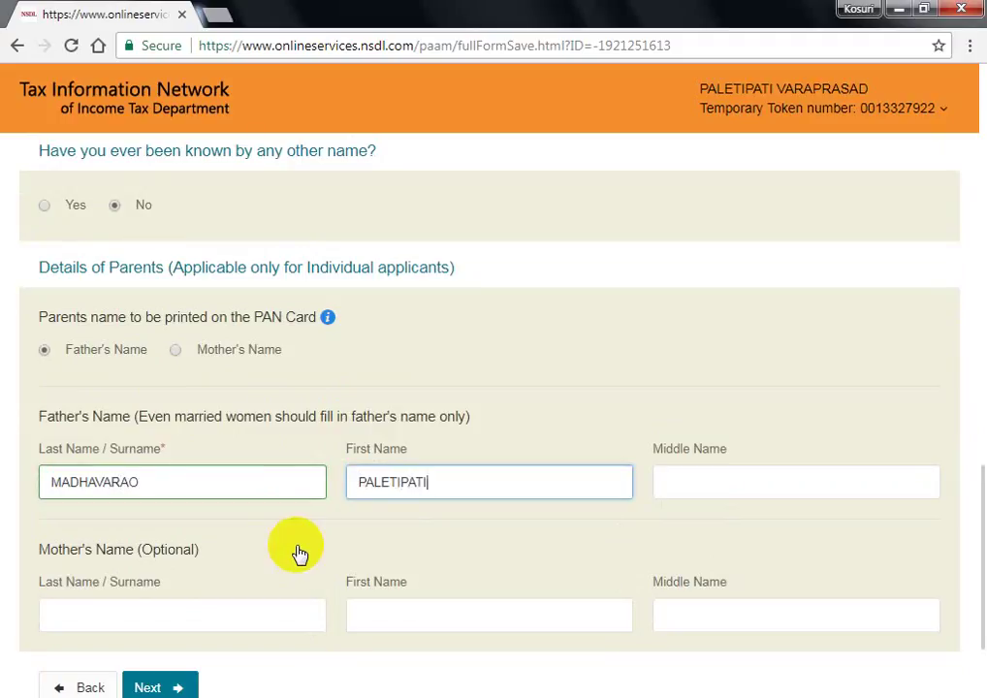
left_click(297, 553)
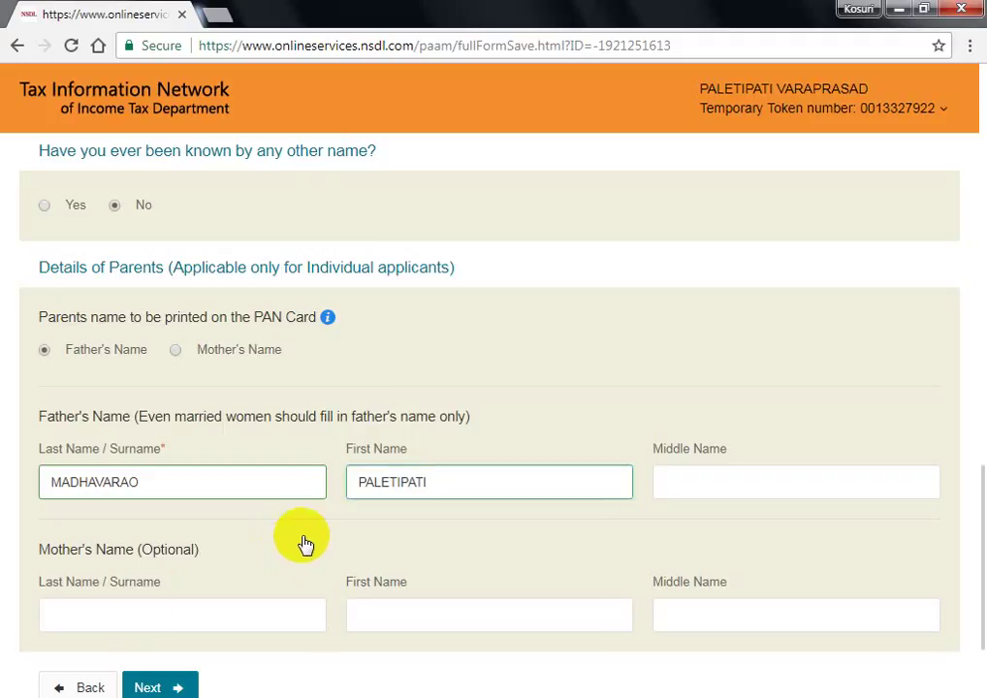
scroll(304, 543, "down", 2)
- Save the personal details and tick Income from Other sources as the source of income
left_click(192, 521)
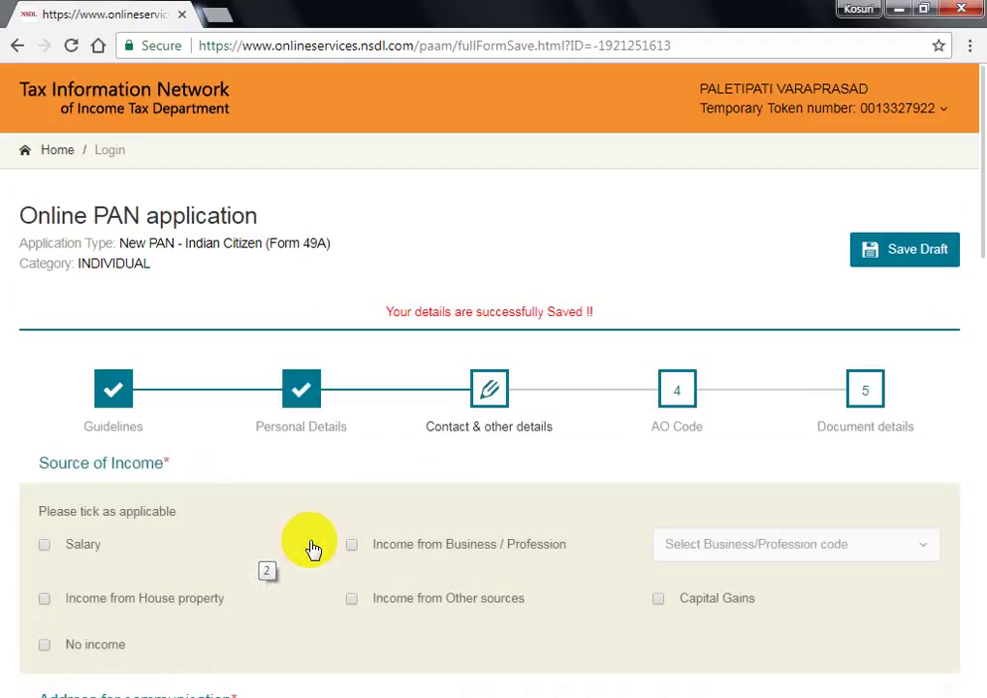
scroll(243, 550, "down", 1)
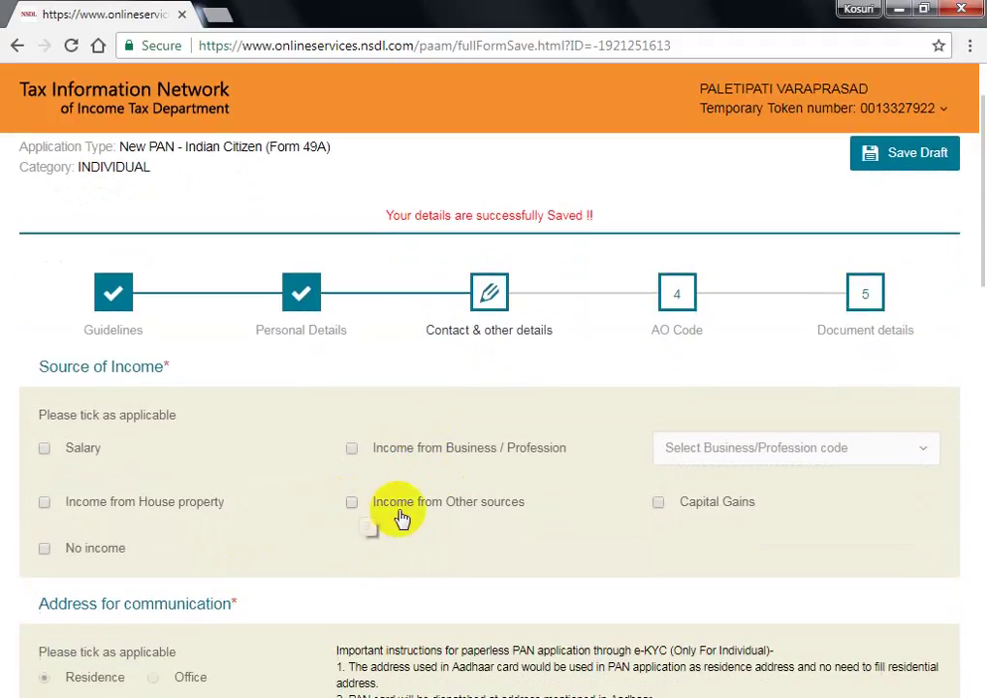
left_click(352, 502)
scroll(411, 545, "down", 2)
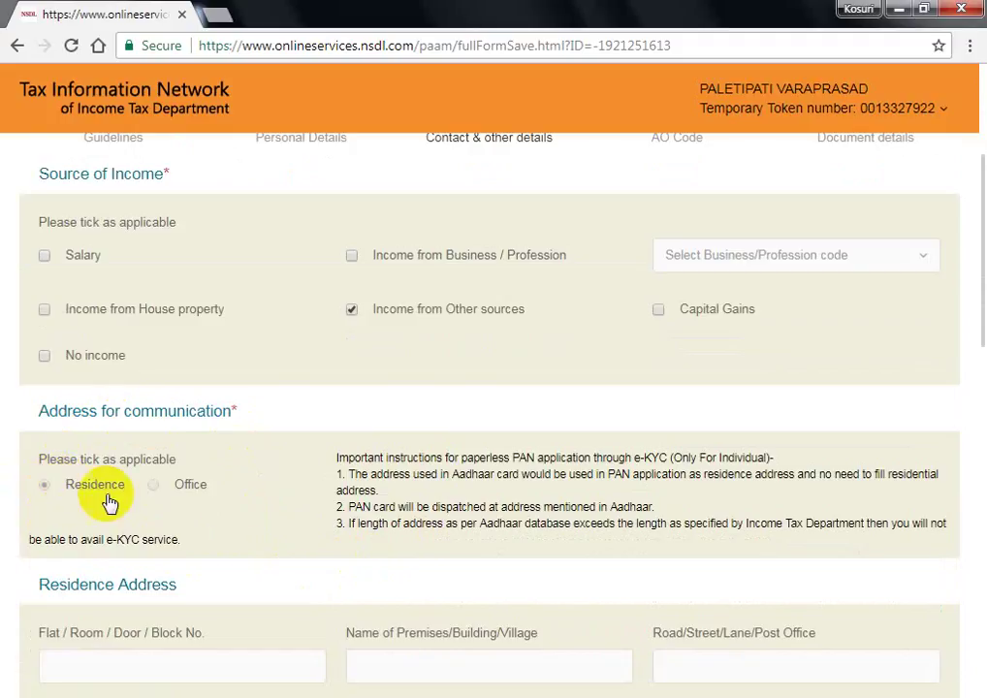
scroll(194, 499, "down", 4)
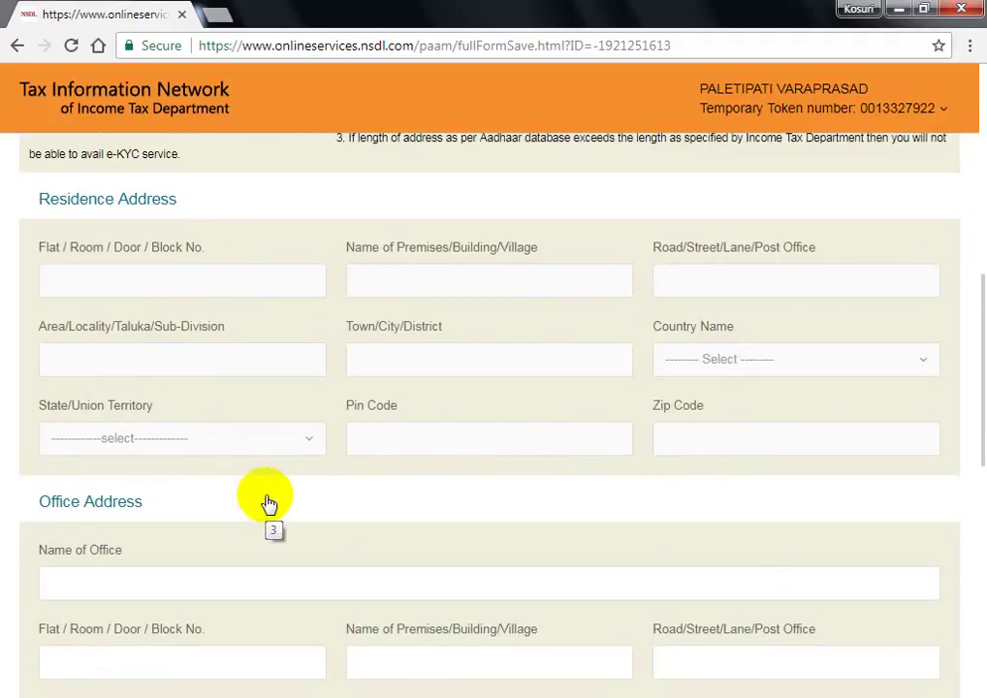
scroll(269, 499, "down", 5)
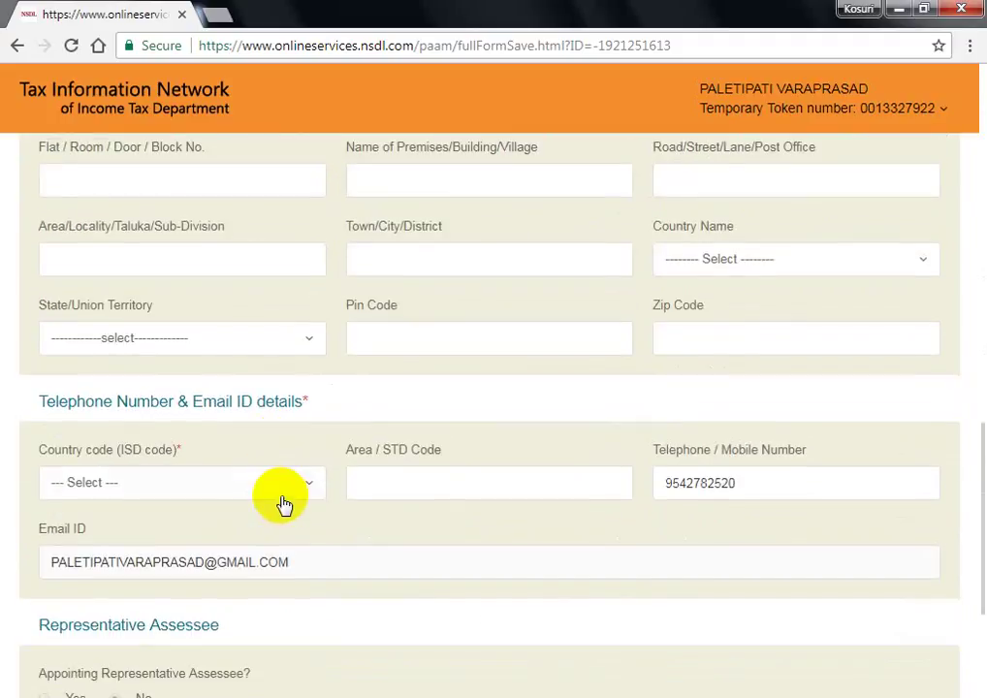
- Set country code INDIA (91) and area STD code 08599, then continue to the AO code step
left_click(194, 479)
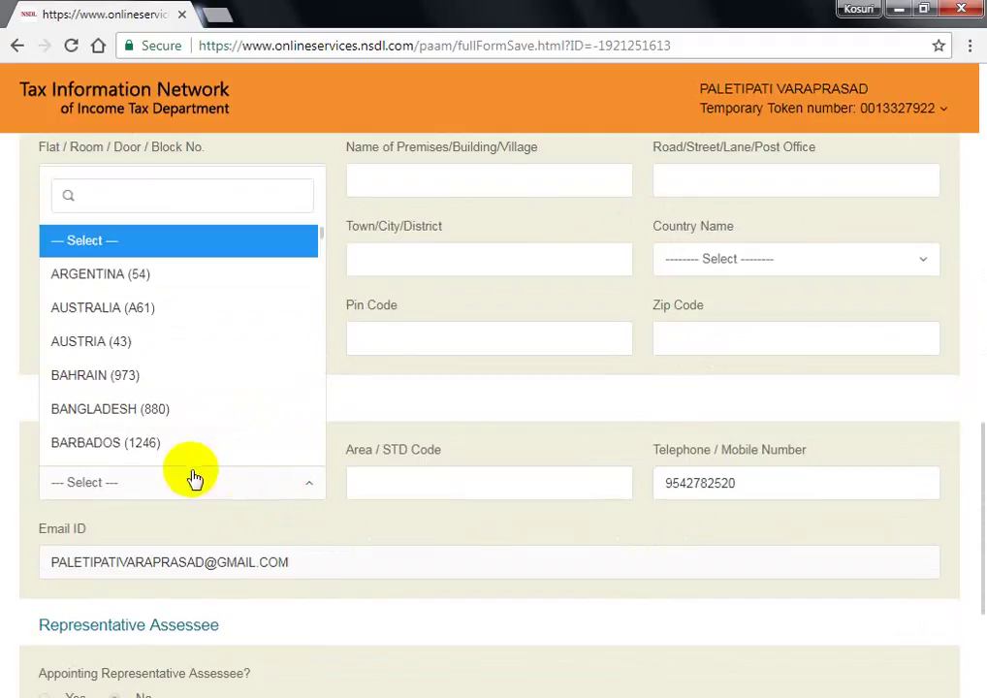
type("IN")
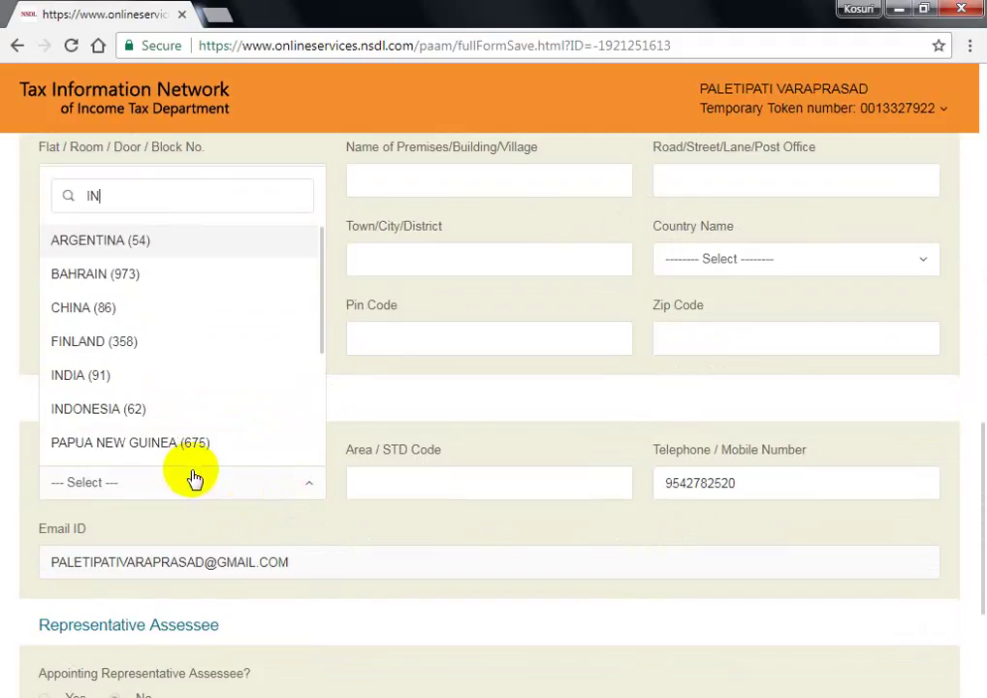
type("DIA")
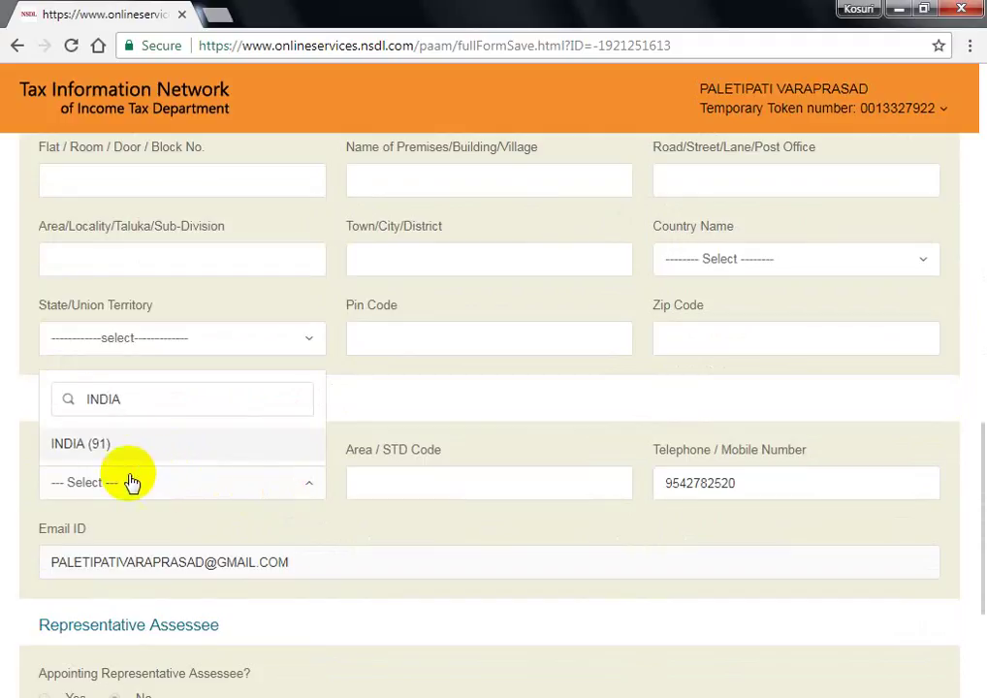
left_click(97, 444)
left_click(409, 493)
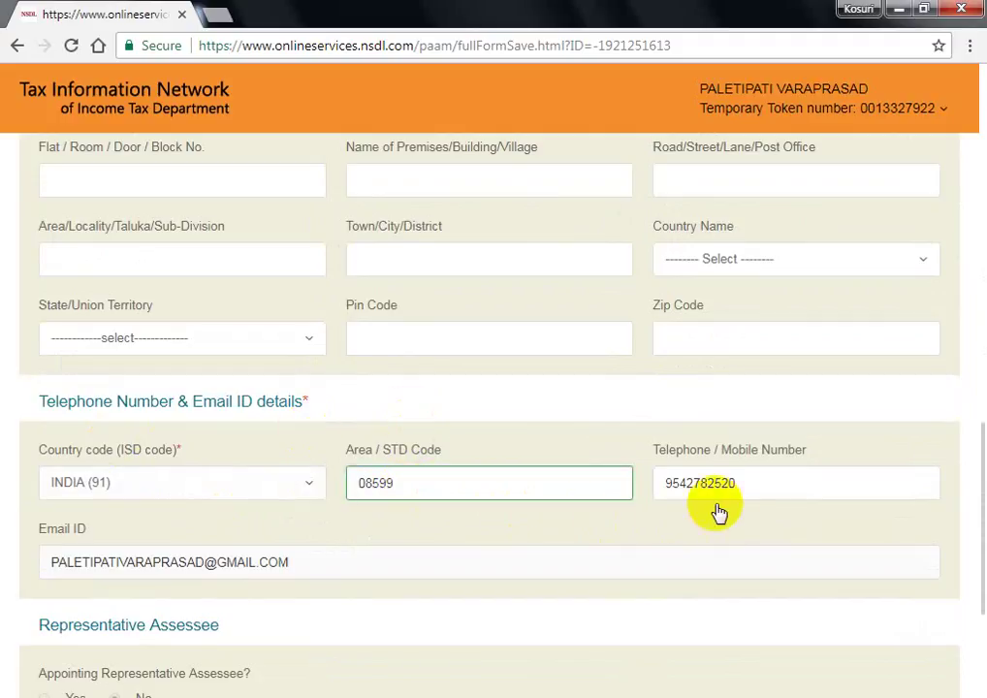
scroll(330, 533, "down", 2)
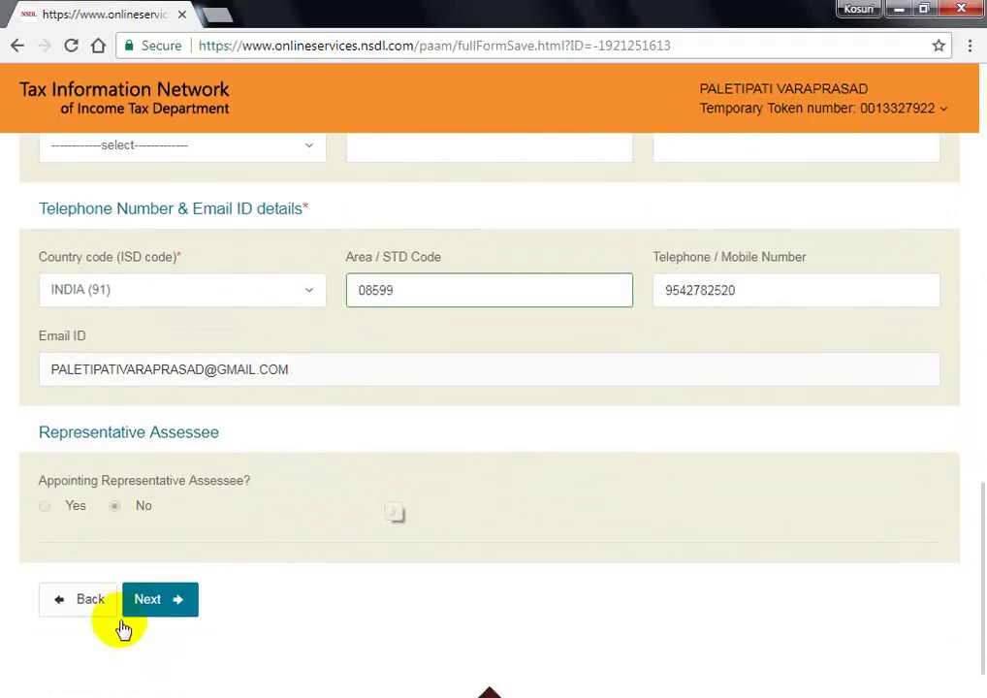
left_click(155, 599)
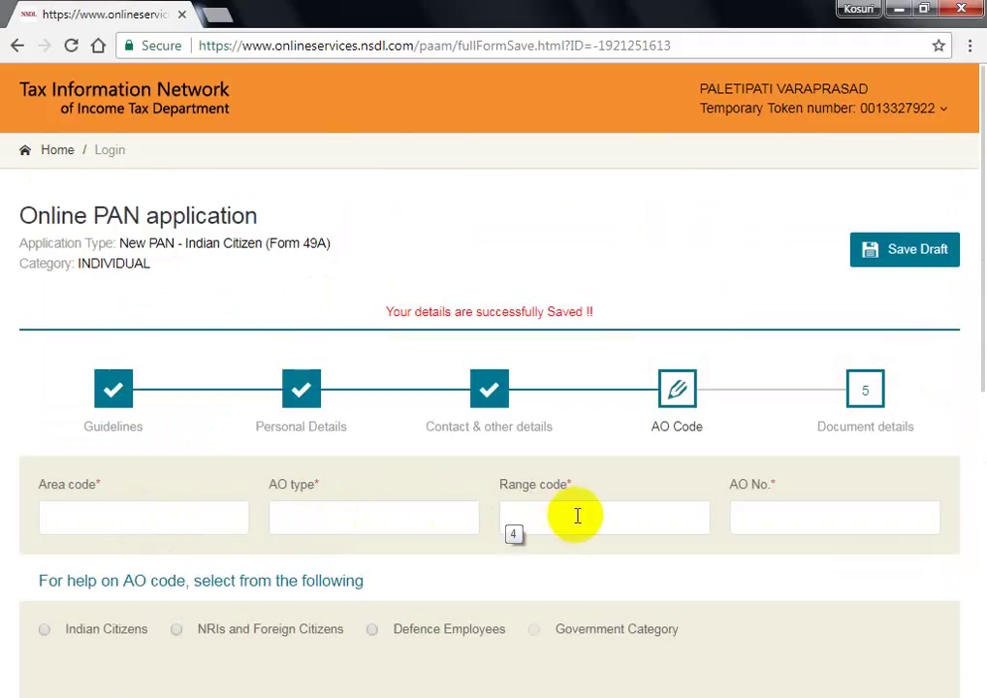
- Search AO codes for Indian Citizens in ANDHRA PRADESH with ONGOLE as the city
scroll(452, 528, "down", 2)
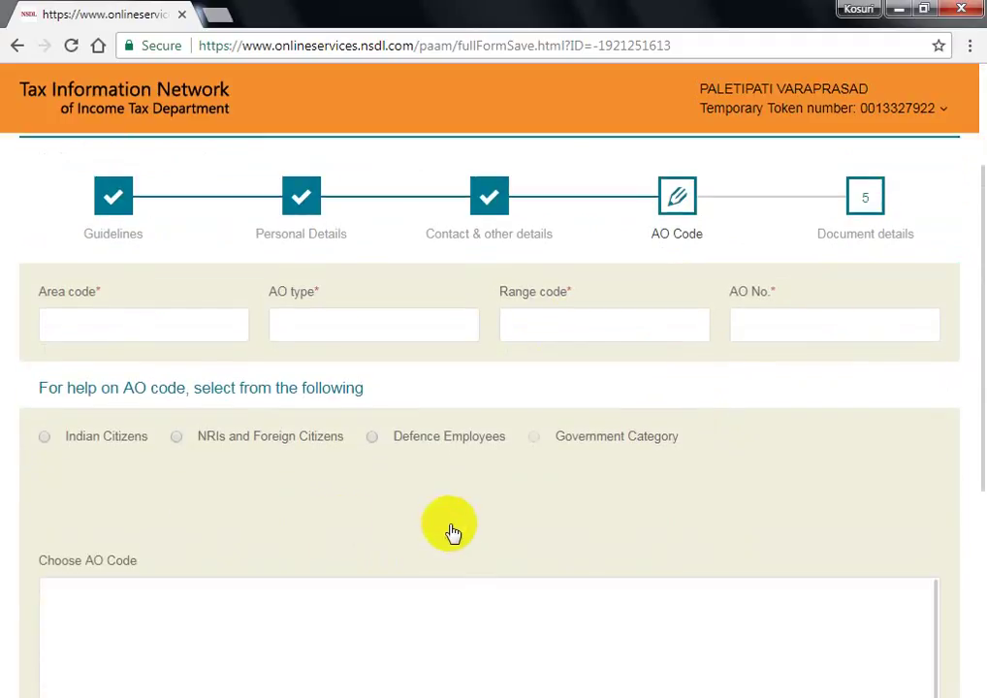
left_click(41, 441)
left_click(206, 515)
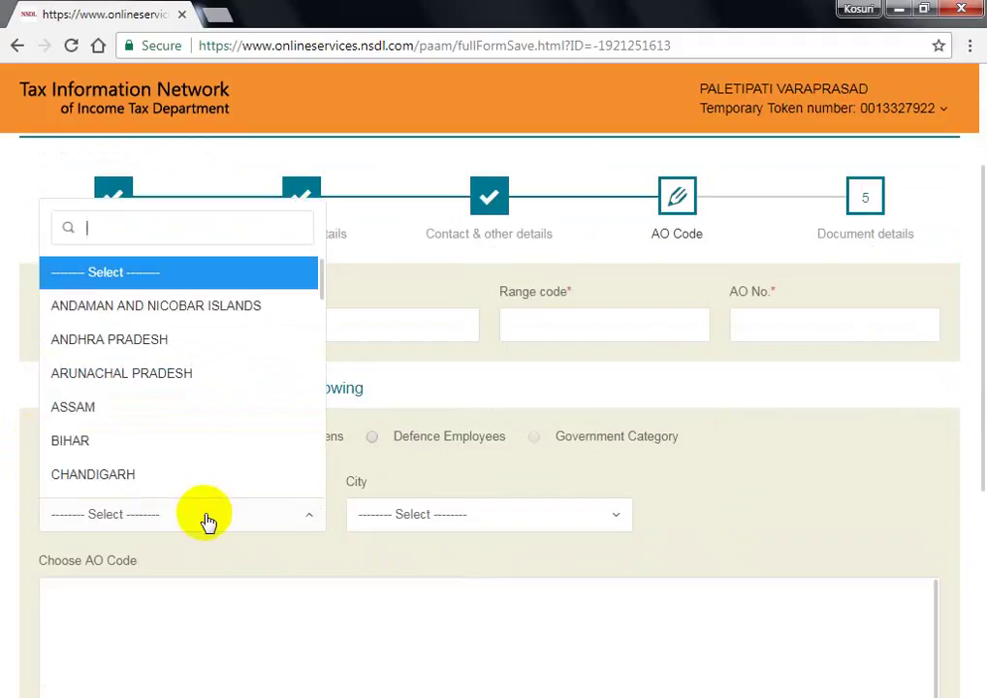
left_click(145, 340)
left_click(404, 515)
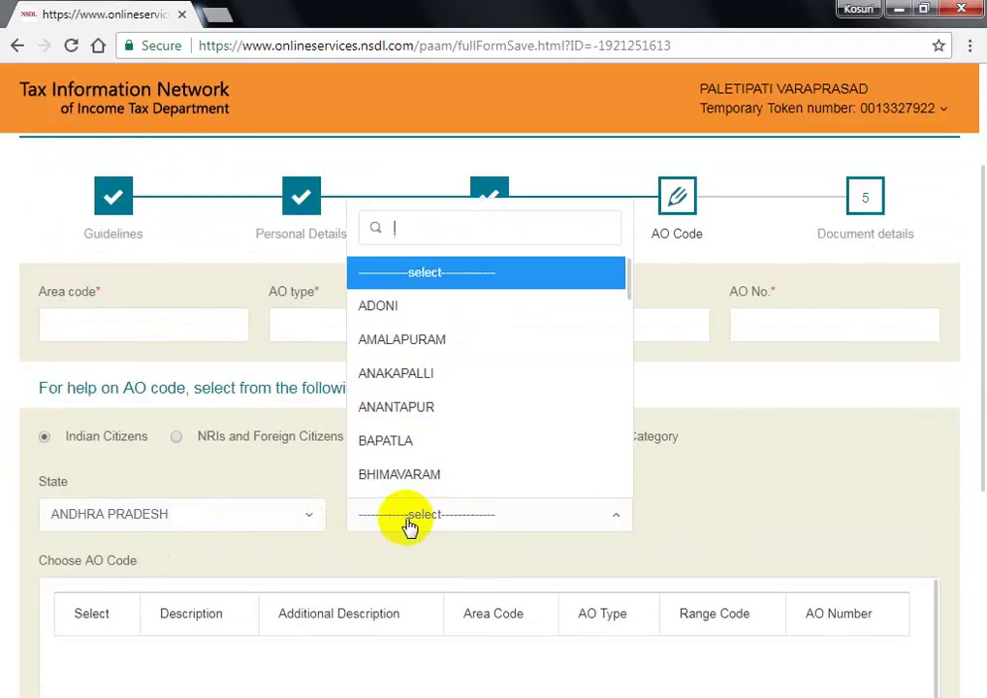
type("ONOL")
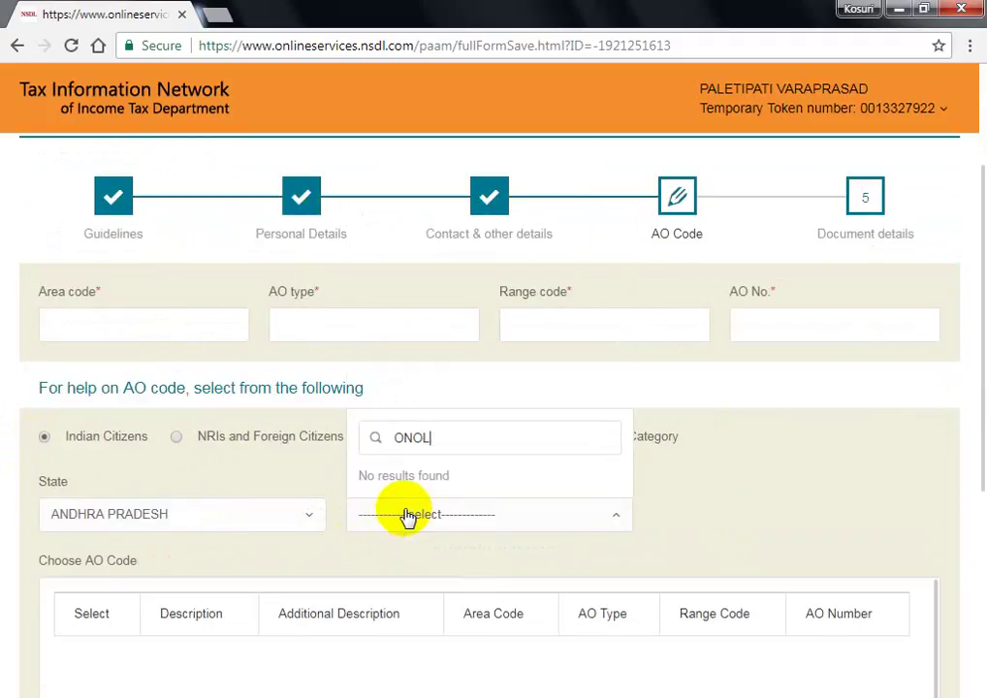
key("BackSpace")
key("BackSpace")
left_click(365, 454)
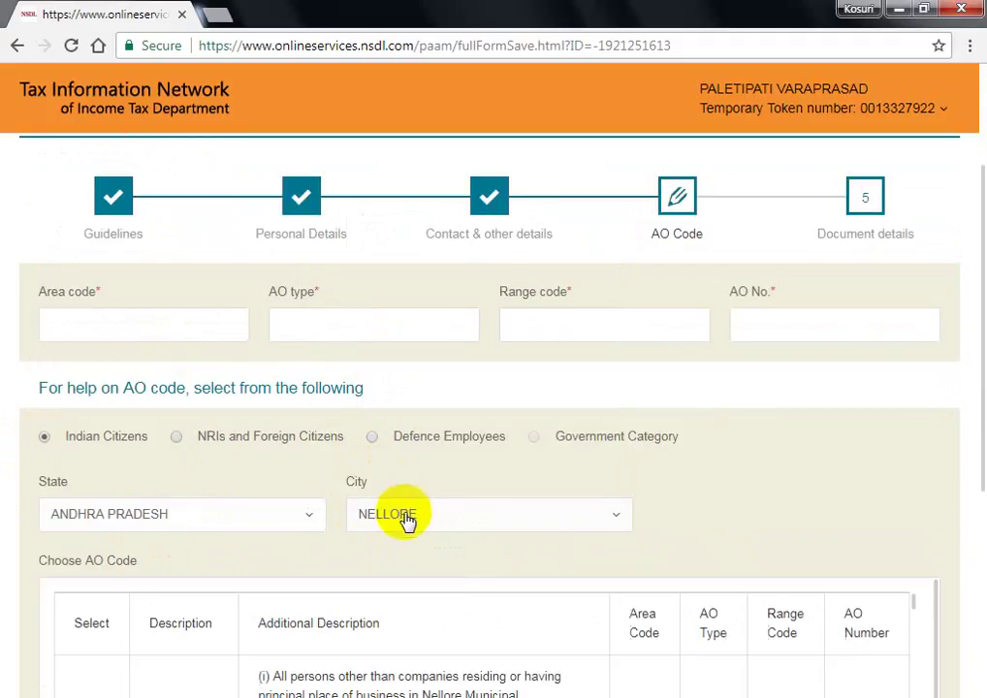
left_click(408, 520)
type("ONG")
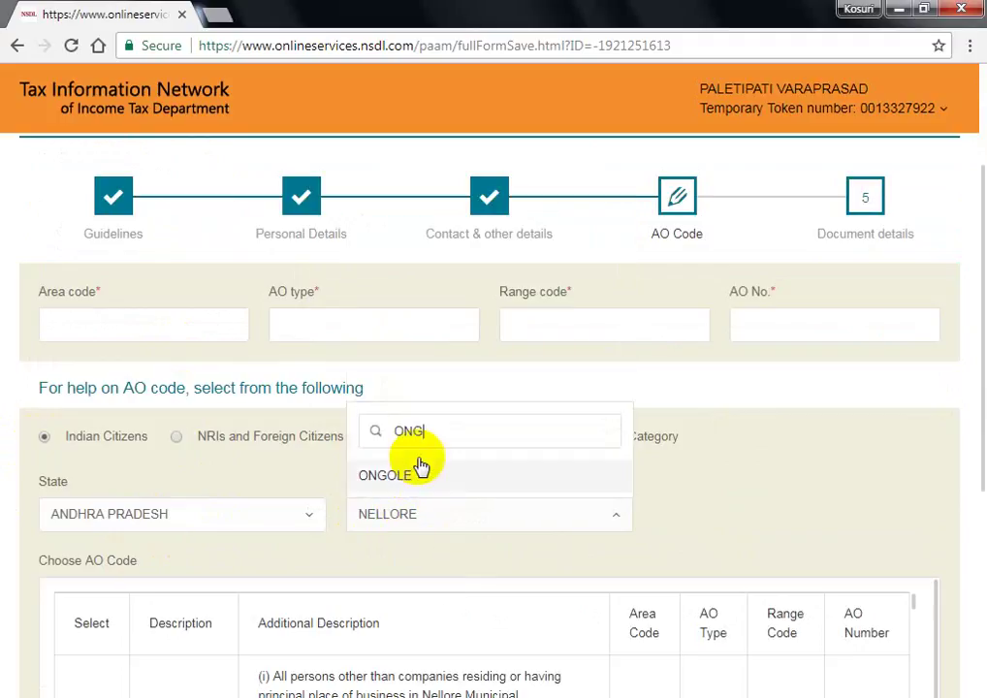
left_click(417, 477)
scroll(819, 535, "down", 3)
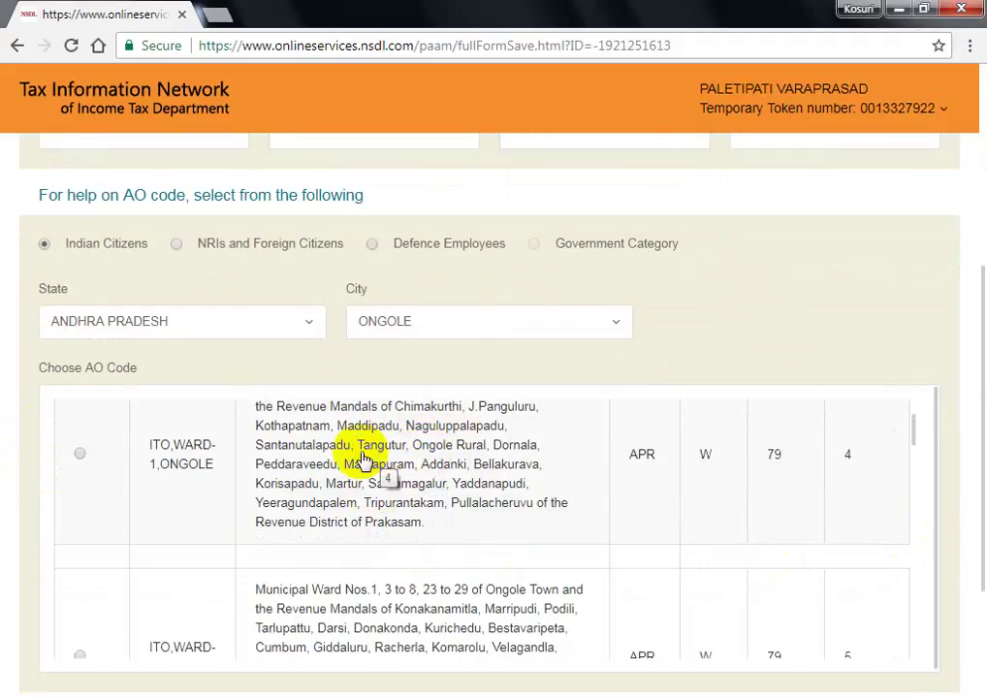
- Select WARD 2, ONGOLE (APR W 114 2) as the AO code and continue to document details
scroll(386, 546, "down", 5)
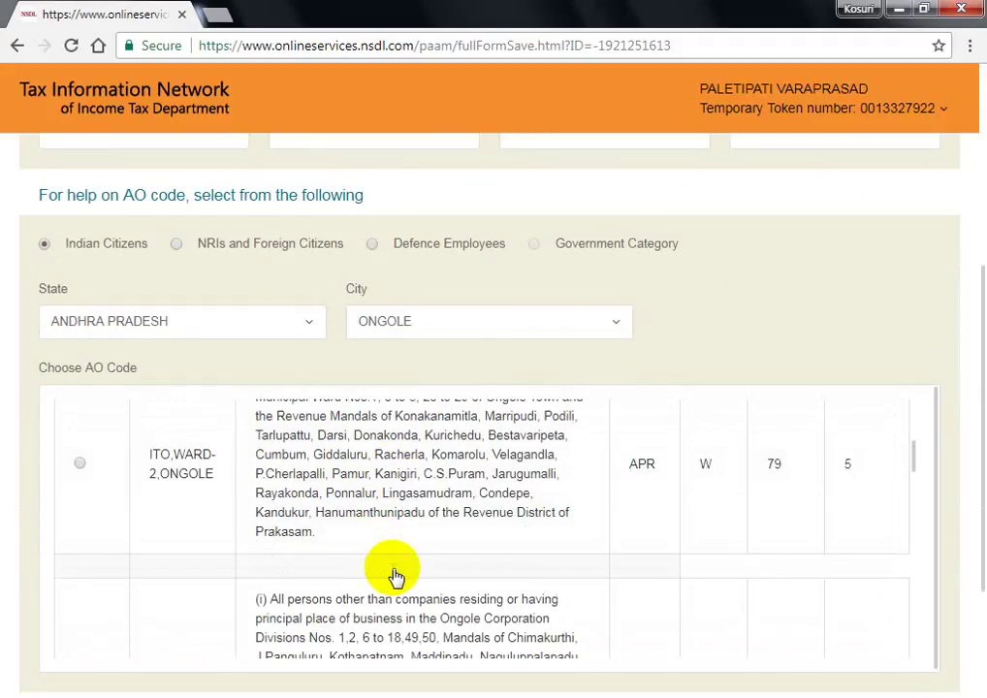
scroll(397, 582, "down", 6)
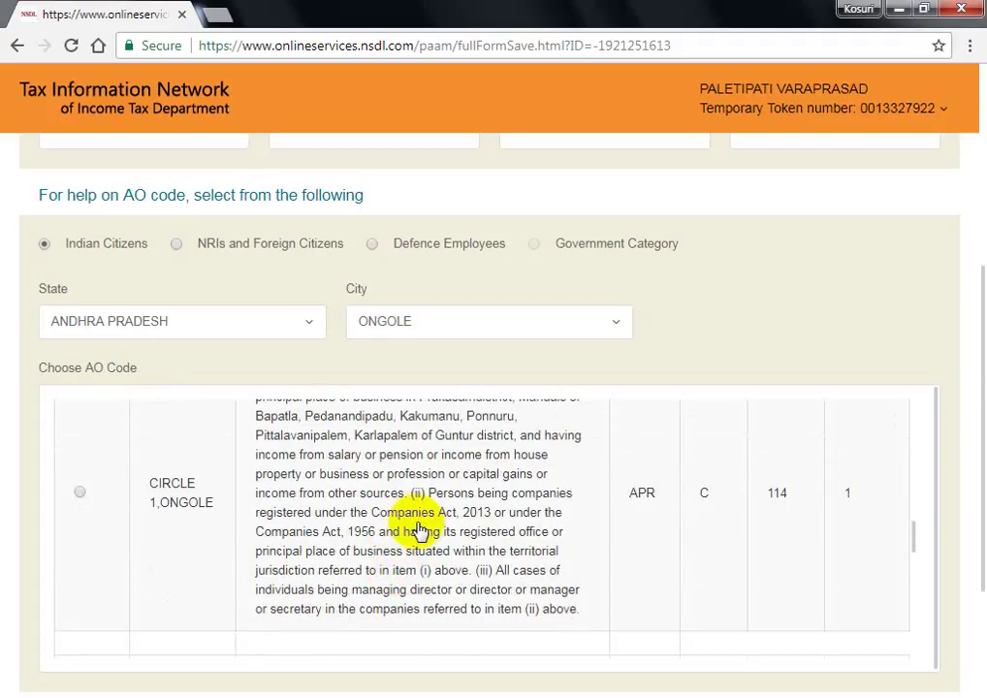
scroll(419, 532, "down", 2)
scroll(436, 562, "down", 4)
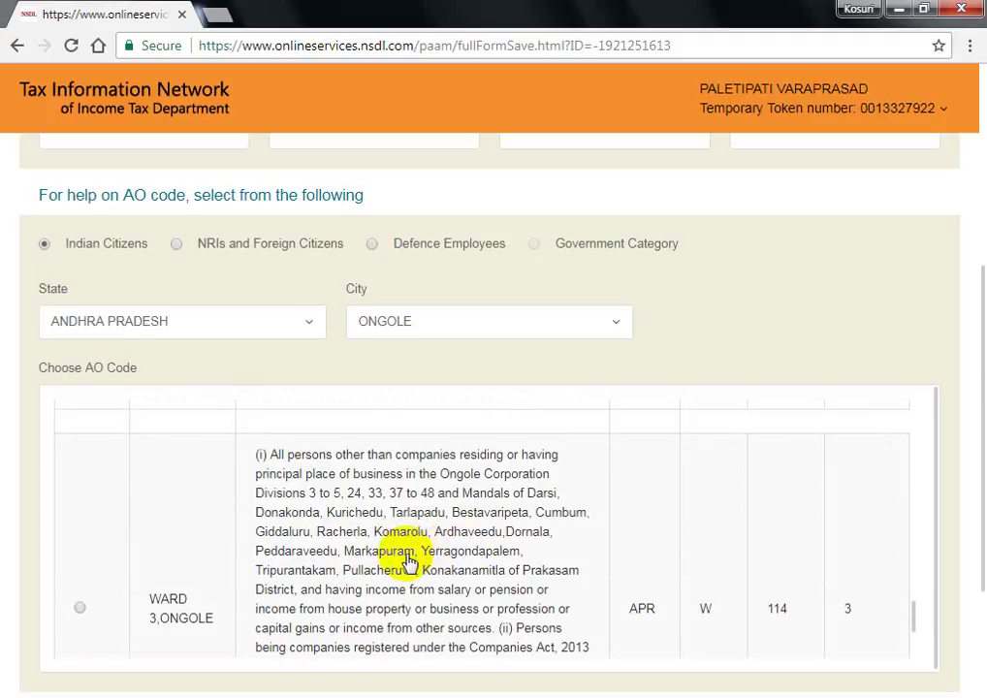
scroll(438, 554, "down", 2)
scroll(432, 555, "up", 5)
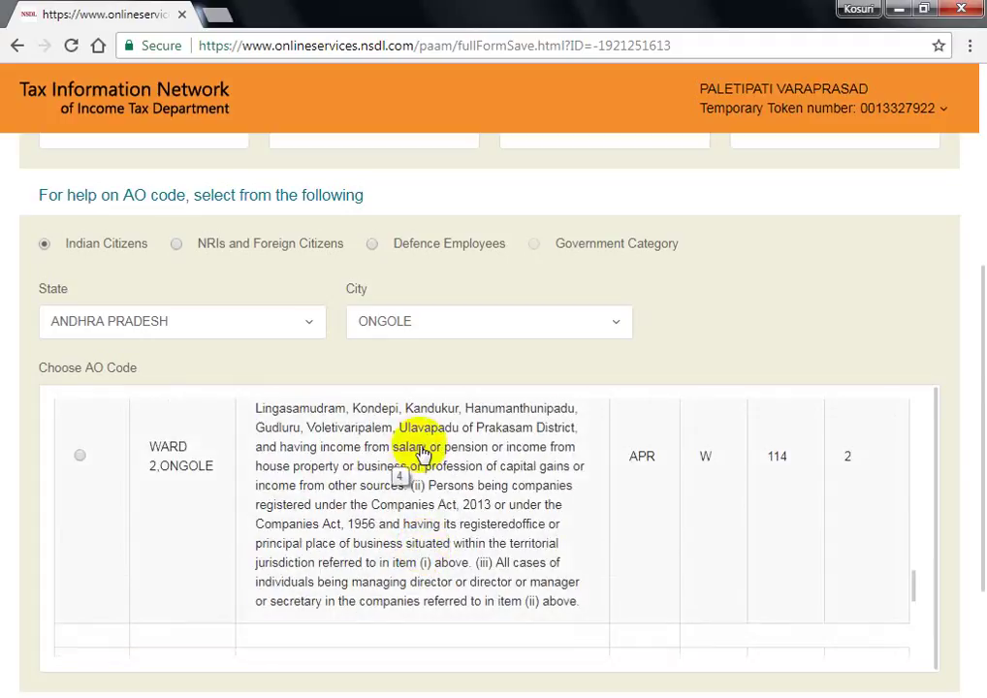
left_click(80, 457)
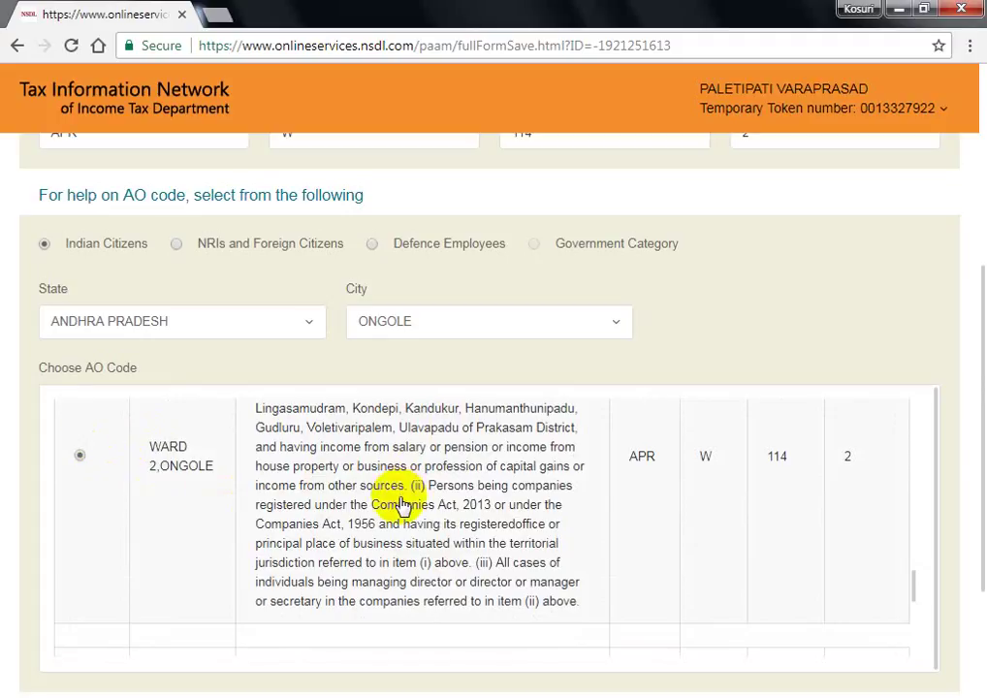
scroll(964, 452, "down", 2)
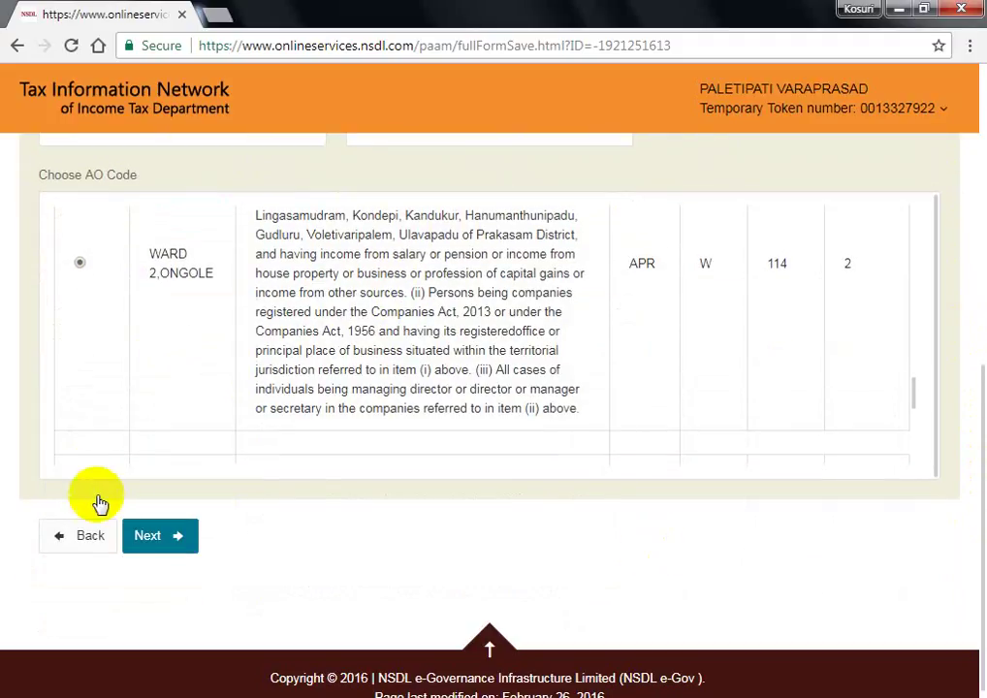
left_click(155, 548)
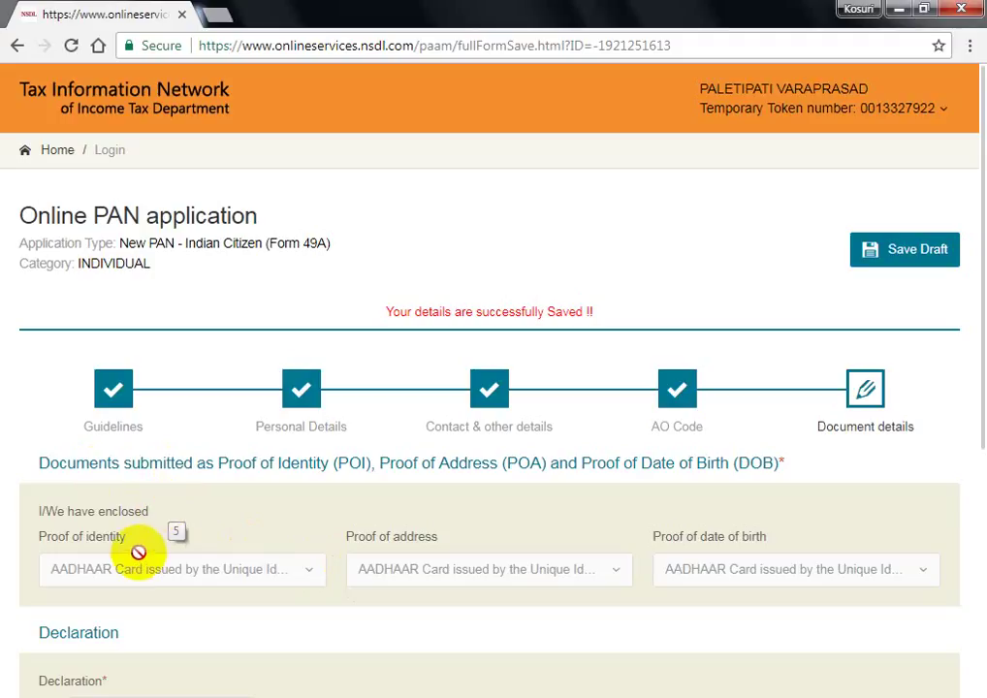
- Make the declaration as Himself/Herself with place BHEEMAVARAM and submit the form
scroll(303, 514, "down", 1)
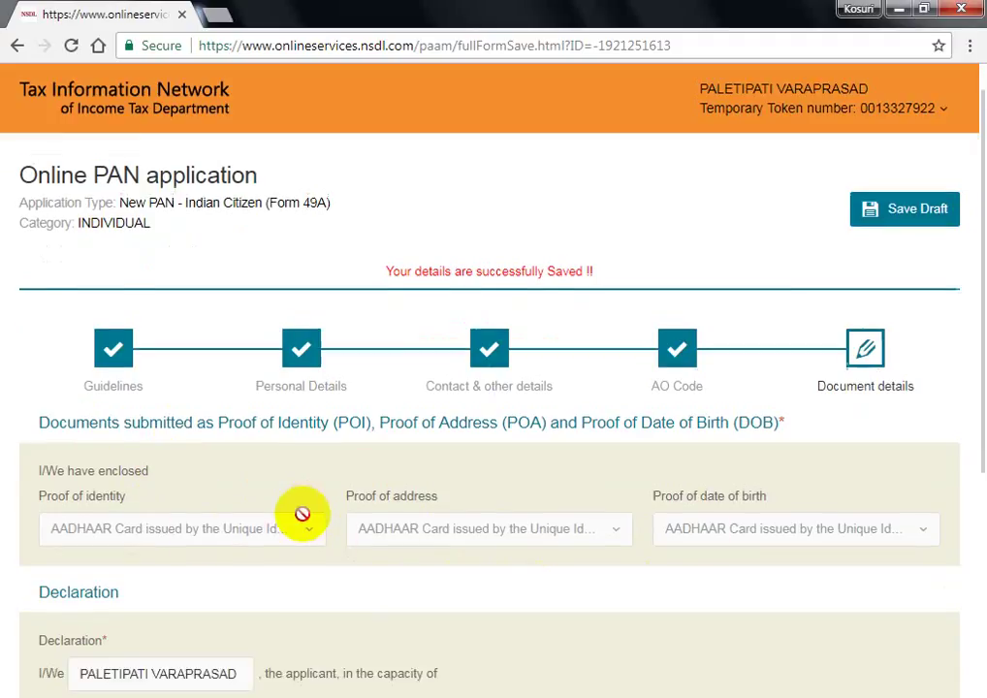
scroll(303, 514, "down", 3)
left_click(194, 469)
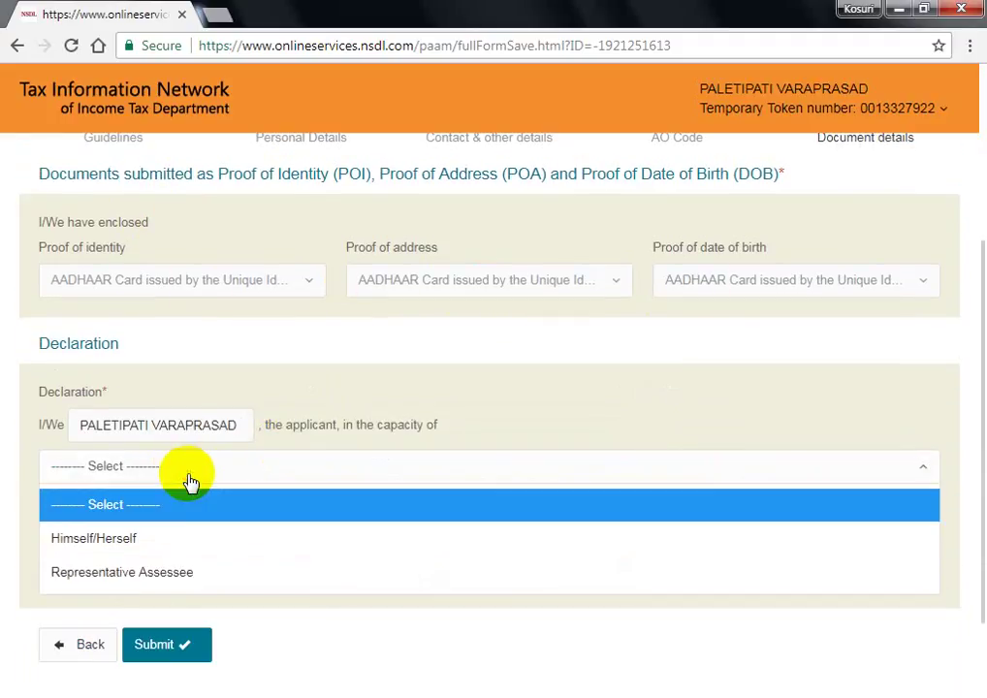
left_click(142, 543)
left_click(175, 574)
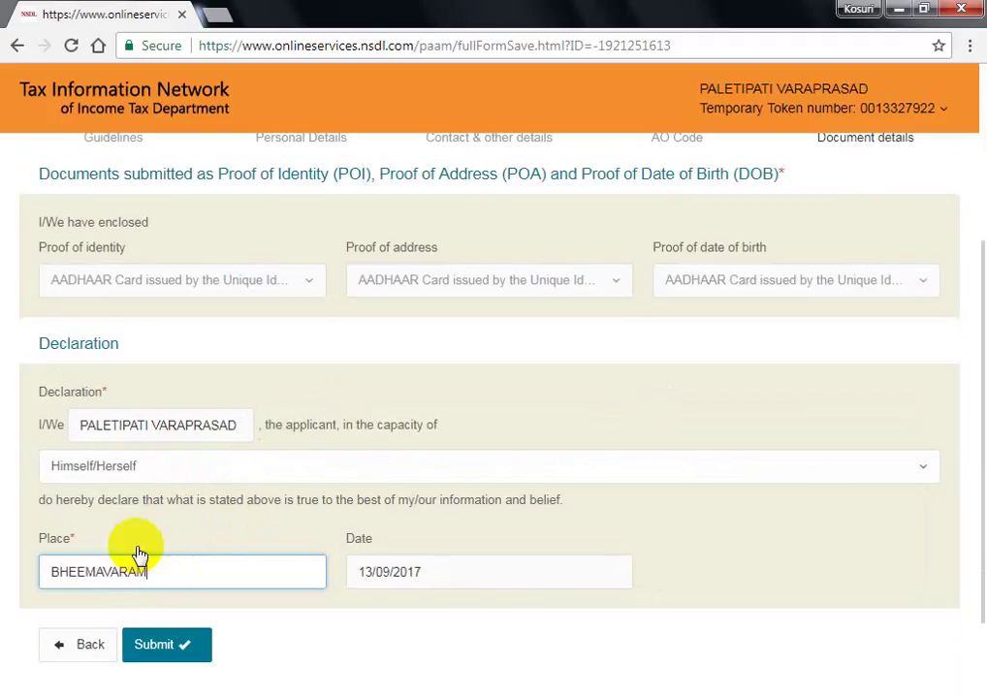
left_click(164, 654)
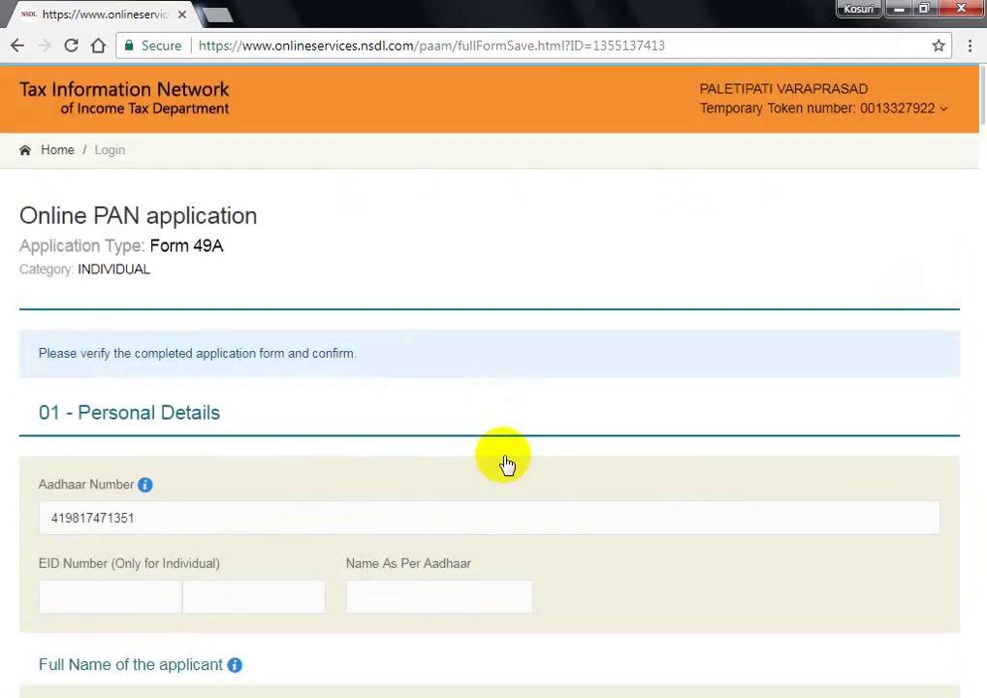
- Check every section of the Form 49A verification page, then proceed to payment
scroll(315, 447, "down", 2)
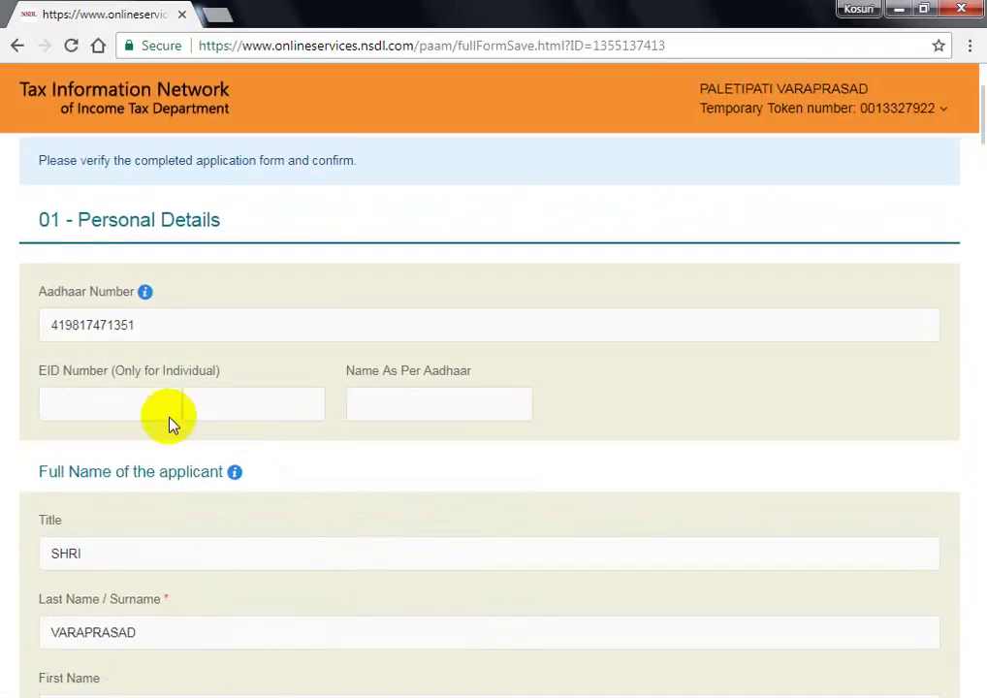
left_click(116, 399)
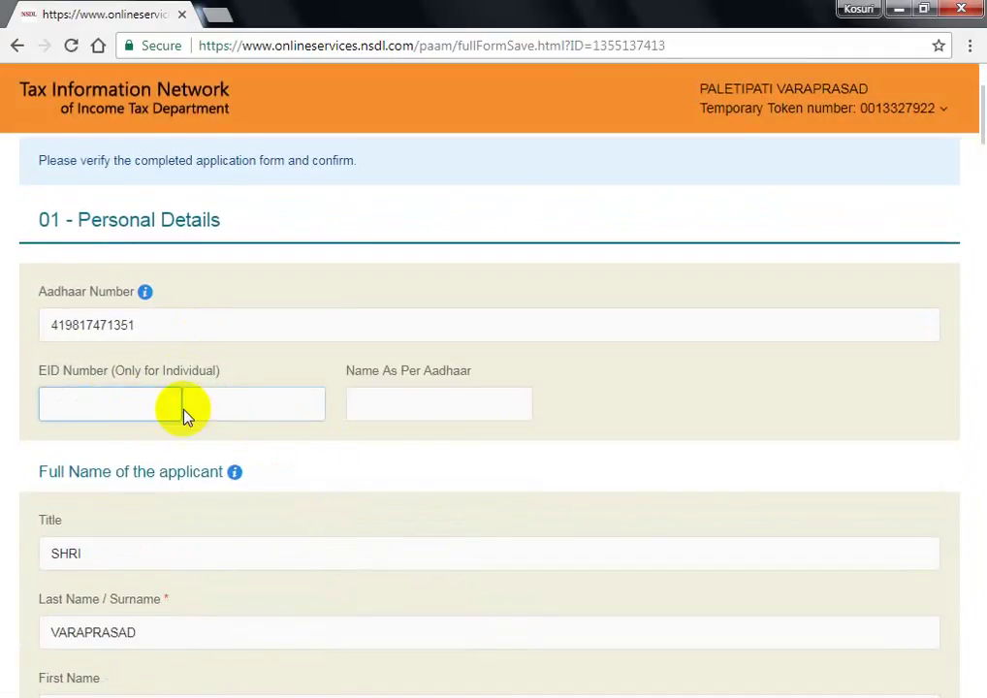
left_click(427, 408)
scroll(227, 469, "down", 7)
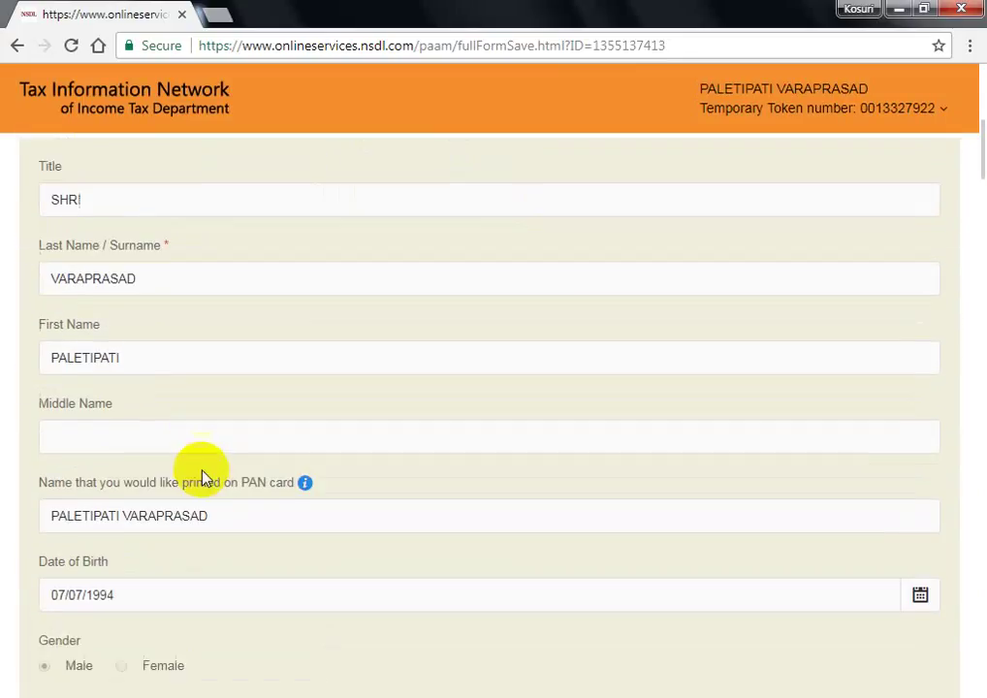
scroll(211, 479, "down", 1)
scroll(209, 480, "down", 9)
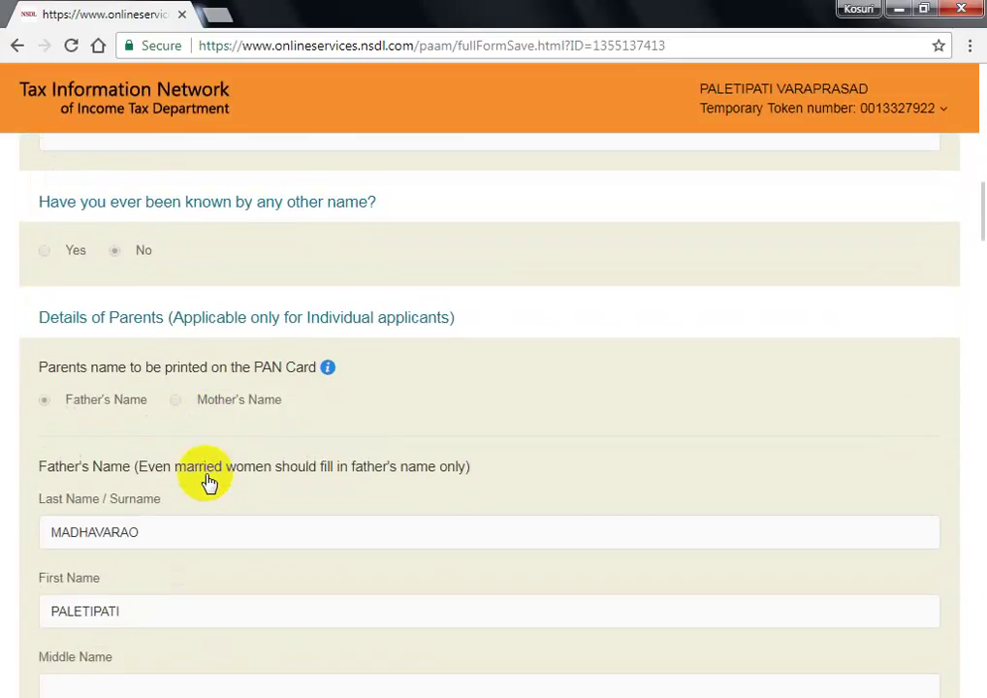
scroll(205, 485, "up", 3)
scroll(204, 490, "up", 2)
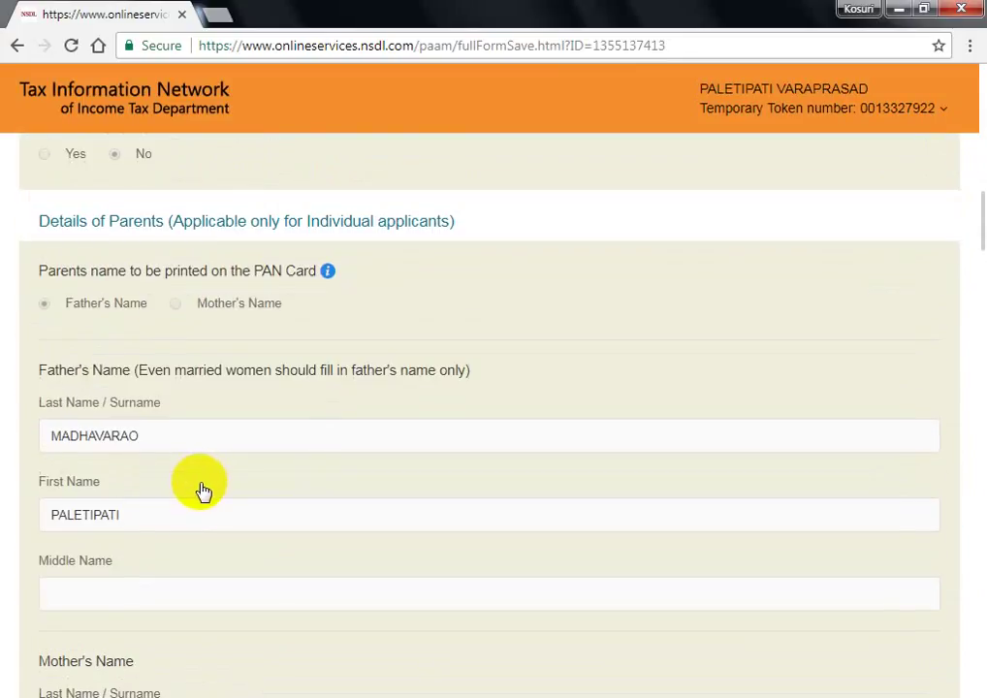
scroll(201, 489, "down", 11)
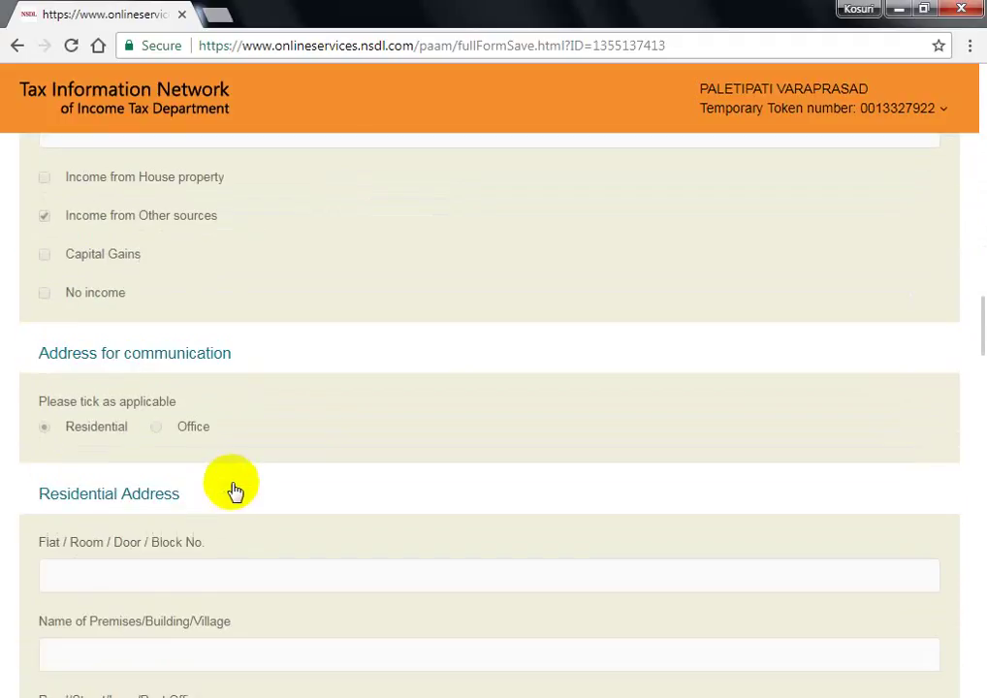
scroll(237, 489, "down", 11)
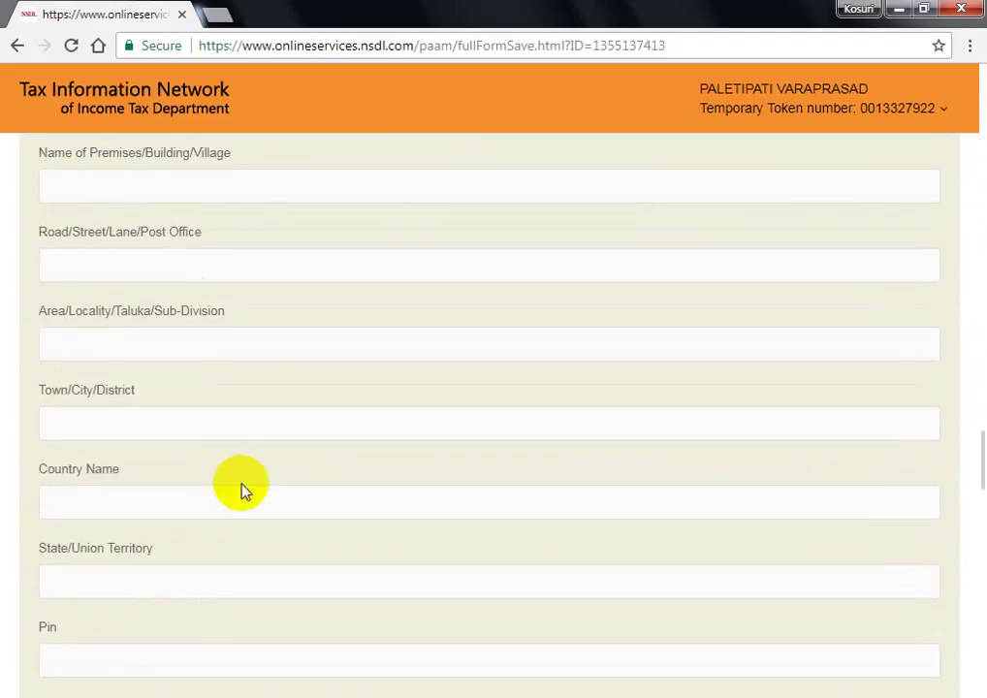
scroll(242, 497, "down", 15)
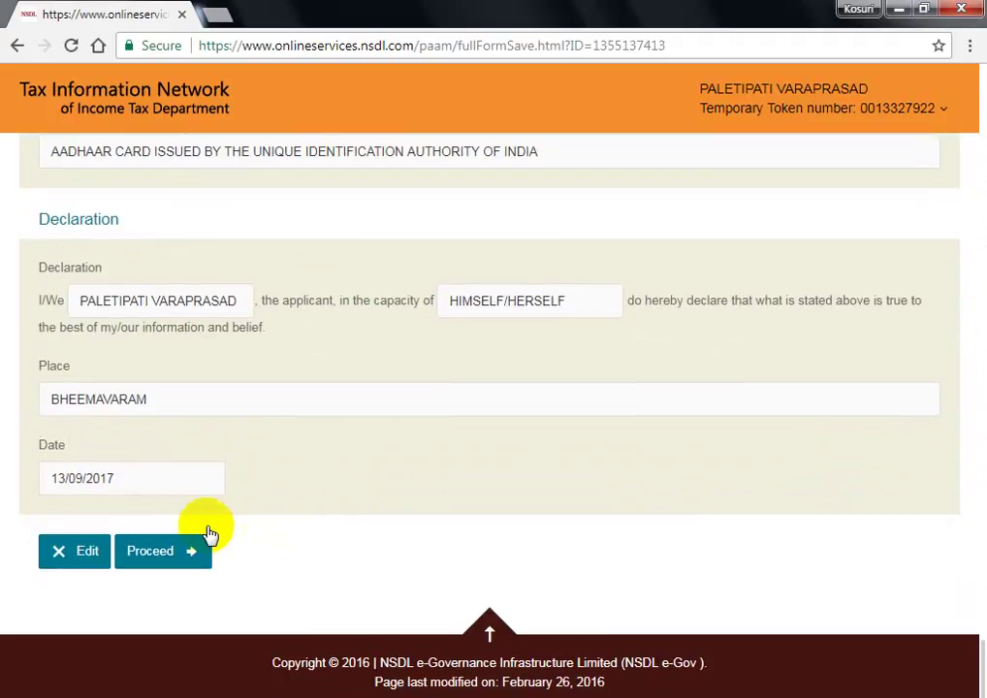
left_click(172, 552)
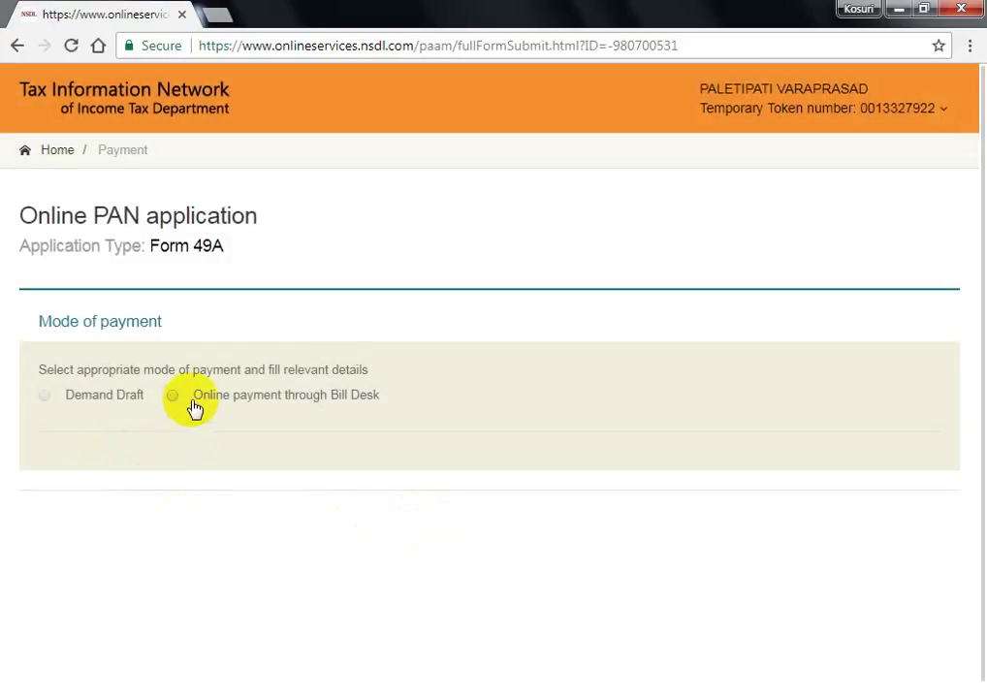
- Choose Bill Desk online payment, agree to the terms, and confirm the 115.90 fee
left_click(172, 400)
scroll(359, 465, "down", 3)
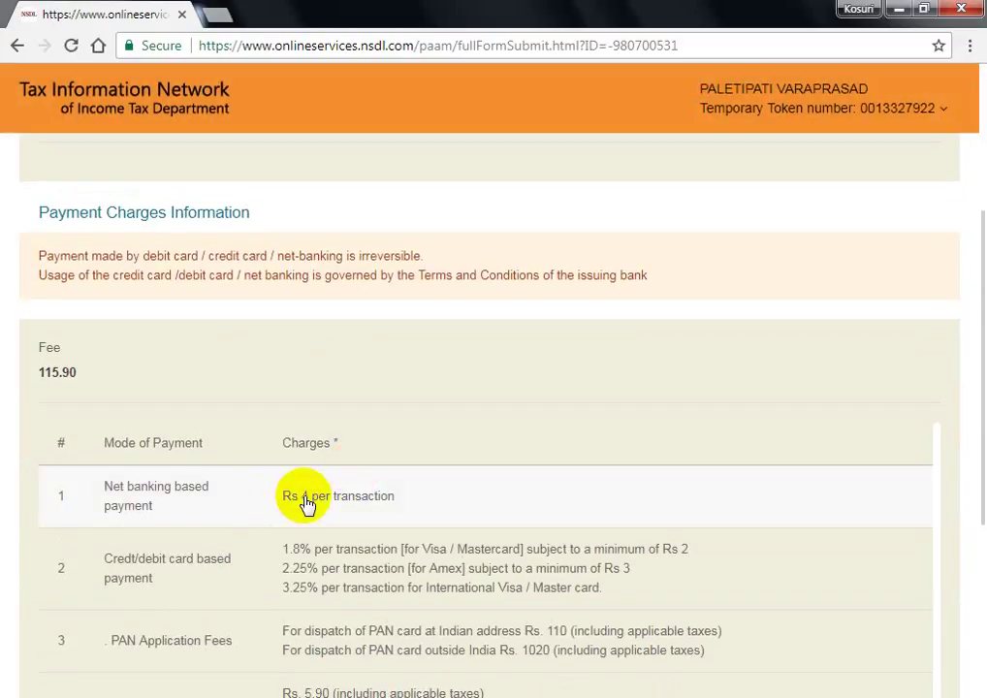
scroll(333, 485, "down", 3)
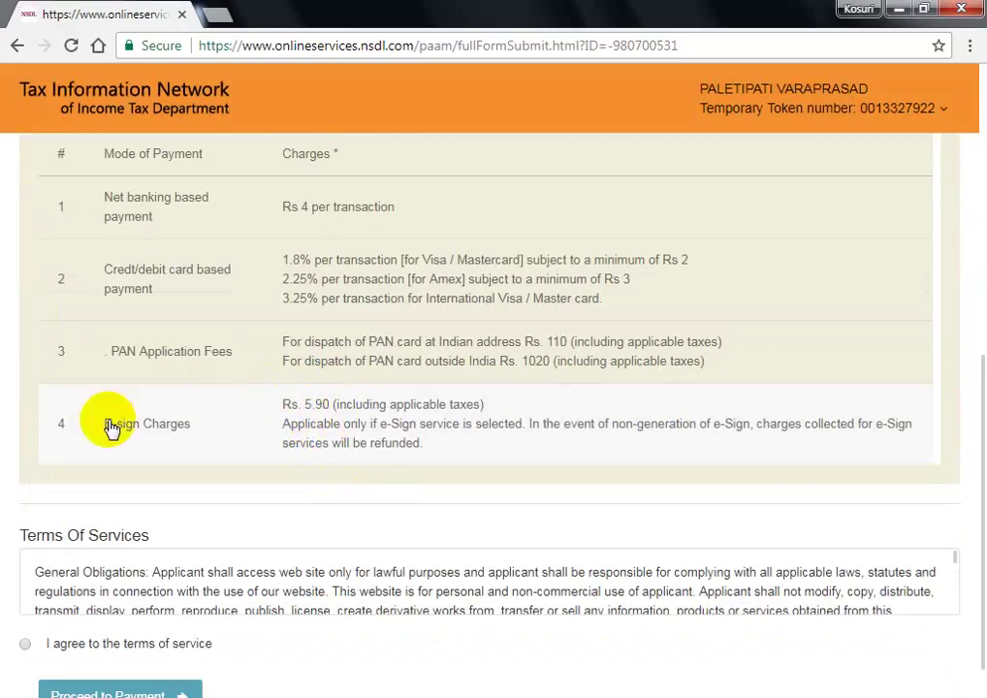
left_click(26, 643)
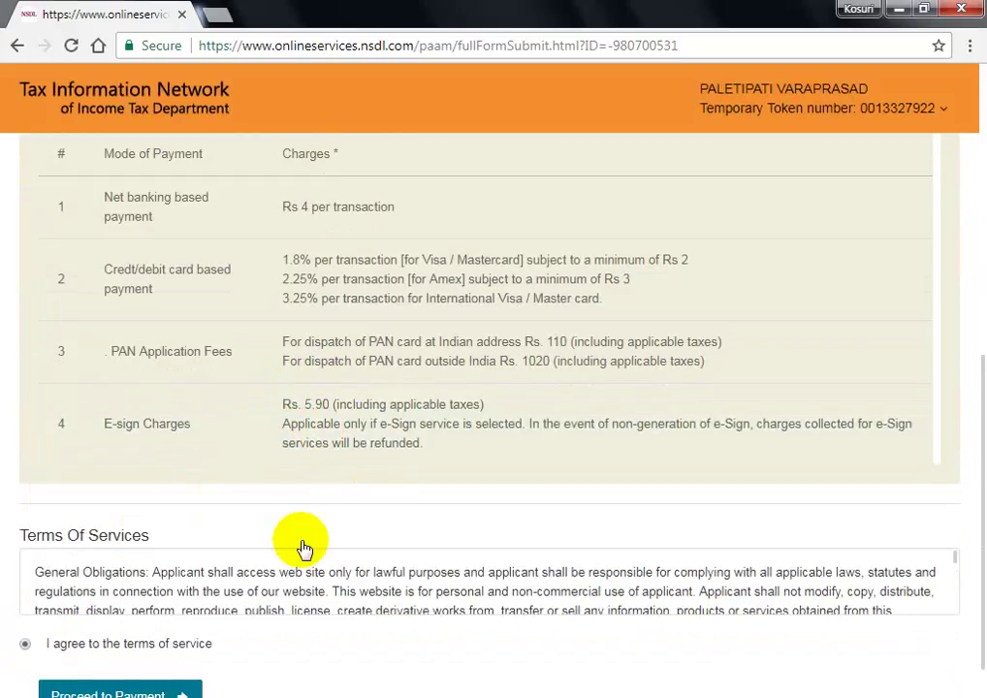
scroll(303, 549, "down", 3)
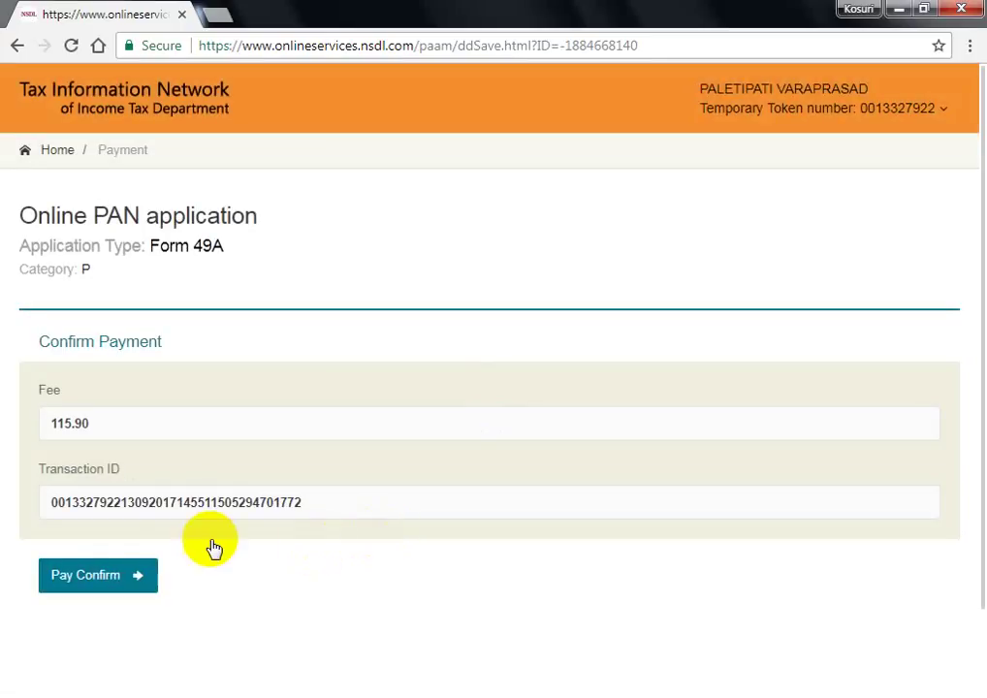
left_click(104, 581)
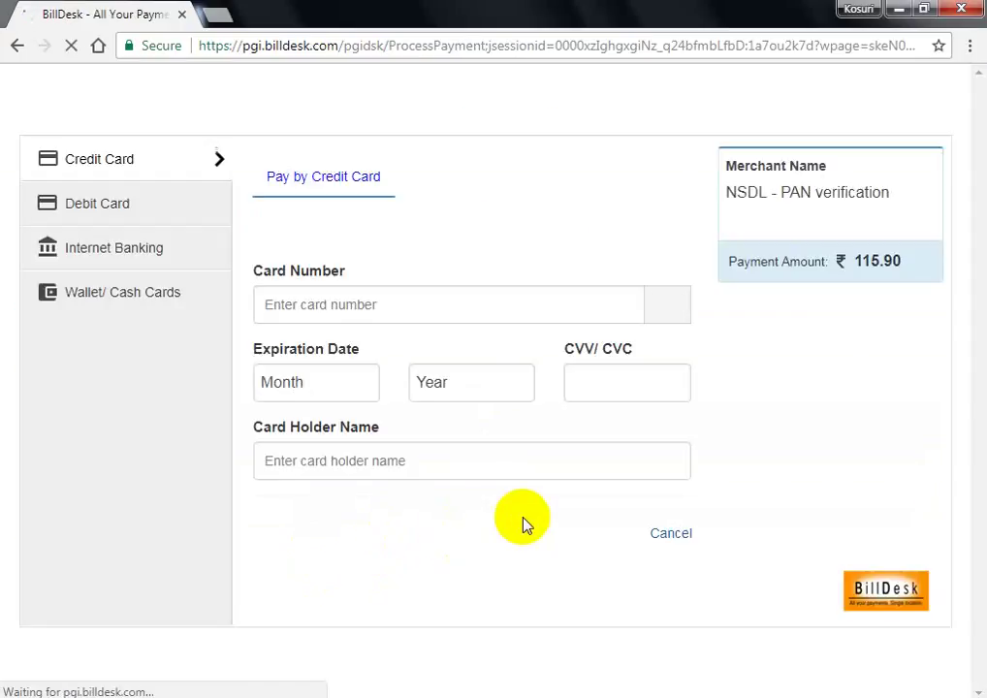
- Choose Debit Card as the BillDesk payment method
left_click(123, 218)
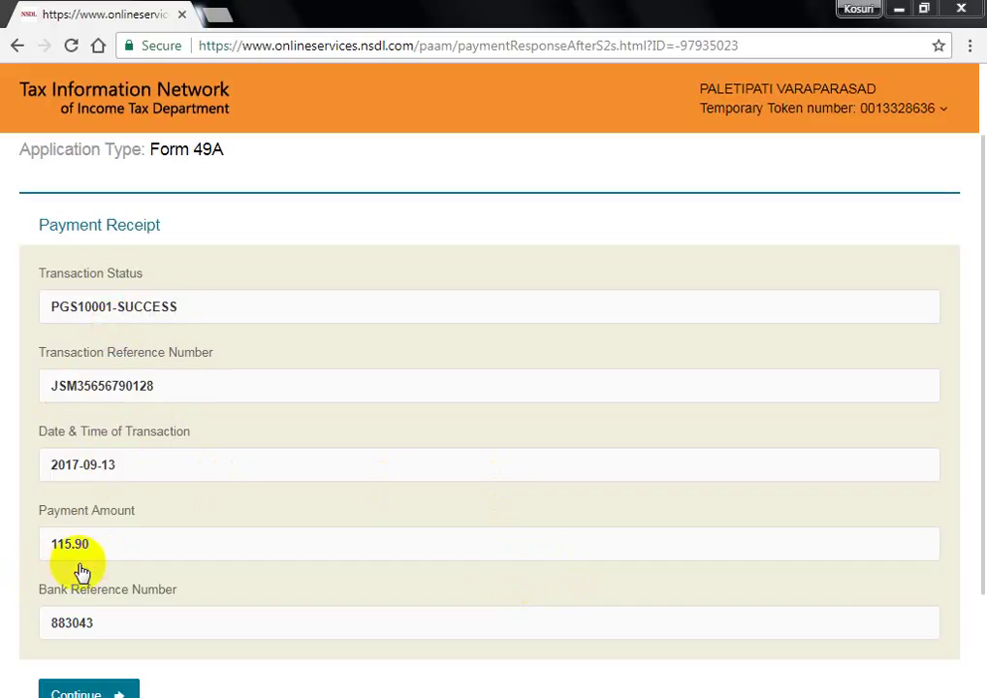
- Tick the Aadhaar authentication consent box and authenticate the applicant
scroll(370, 661, "down", 2)
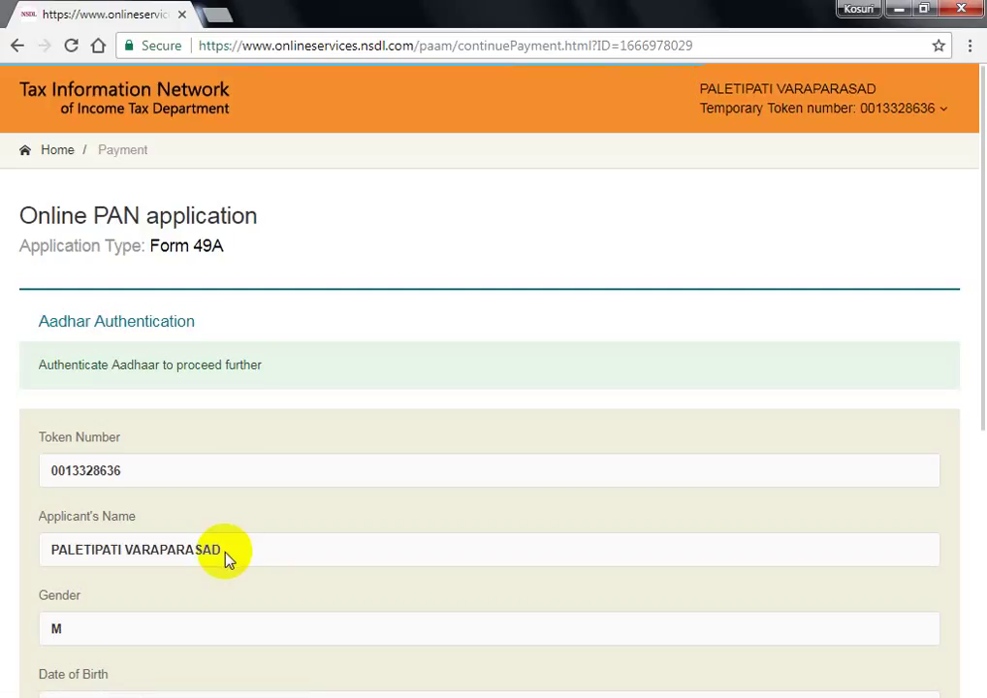
scroll(167, 599, "down", 2)
scroll(165, 598, "down", 3)
left_click(44, 369)
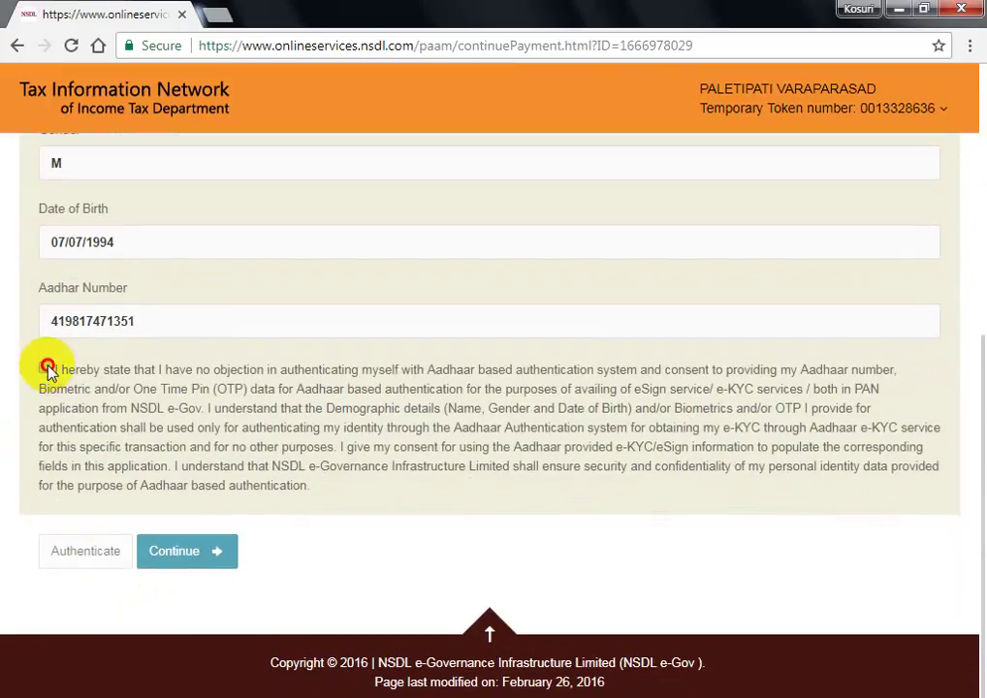
left_click(76, 558)
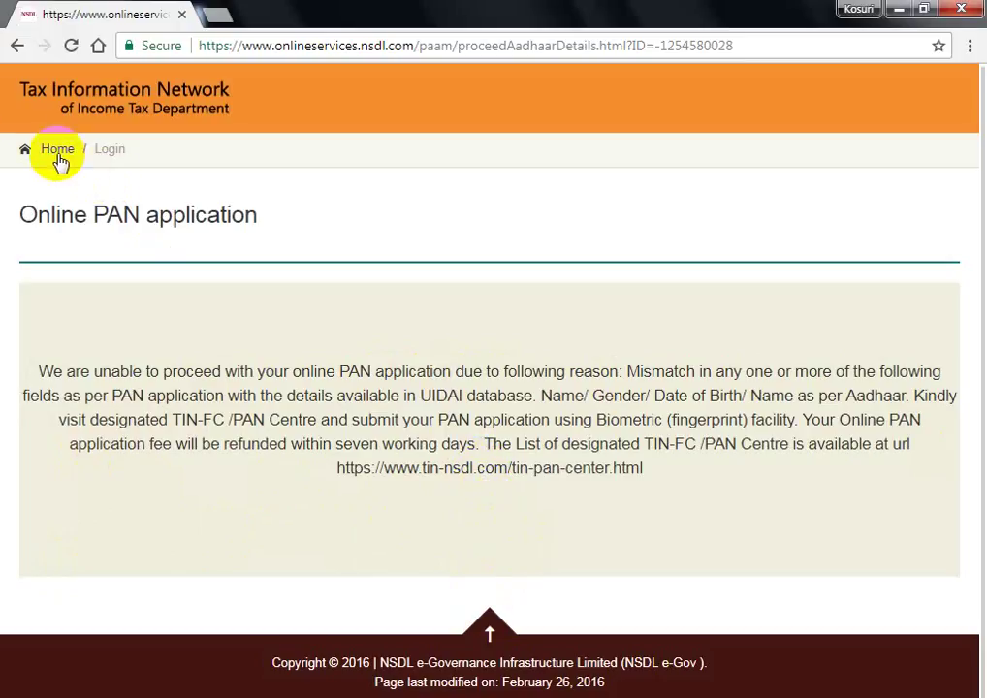
- Return from the Aadhaar mismatch error to the authentication form and scroll through it
left_click(17, 46)
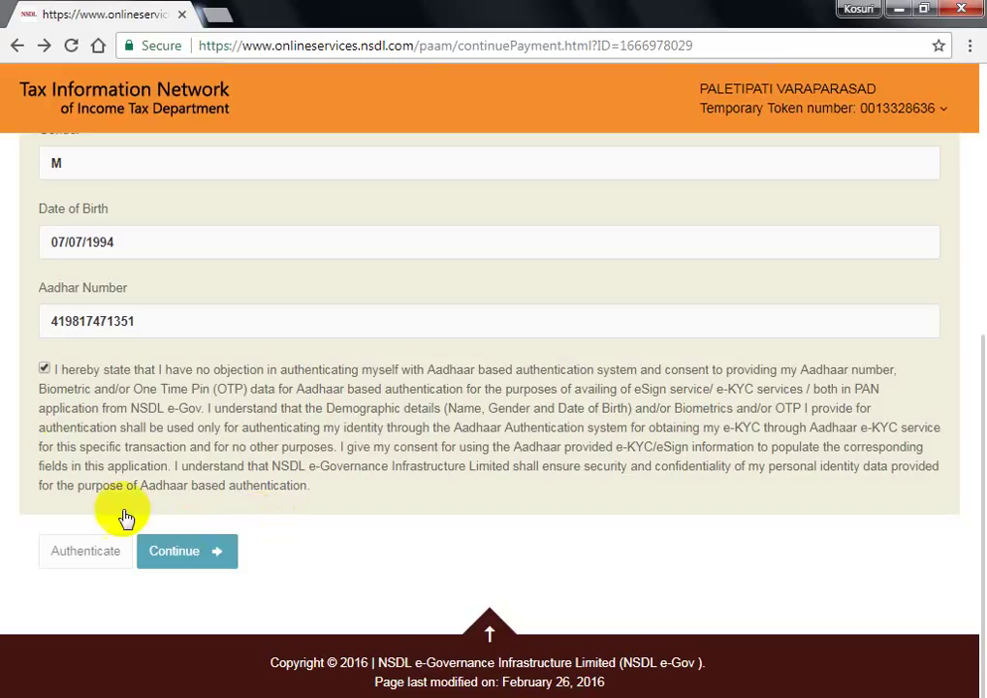
scroll(172, 463, "up", 2)
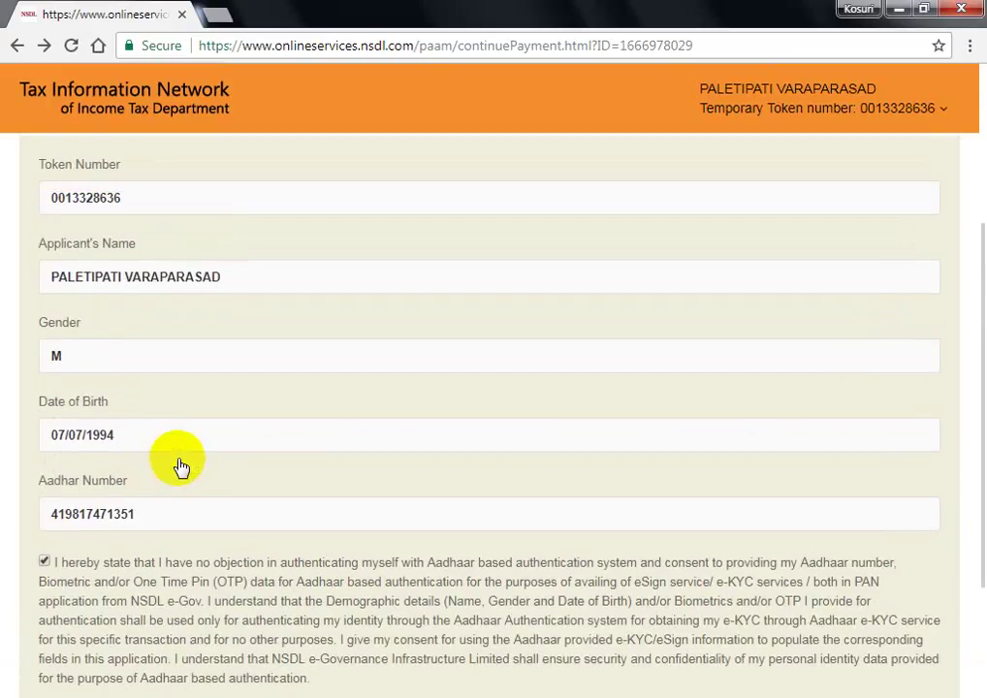
scroll(165, 448, "down", 2)
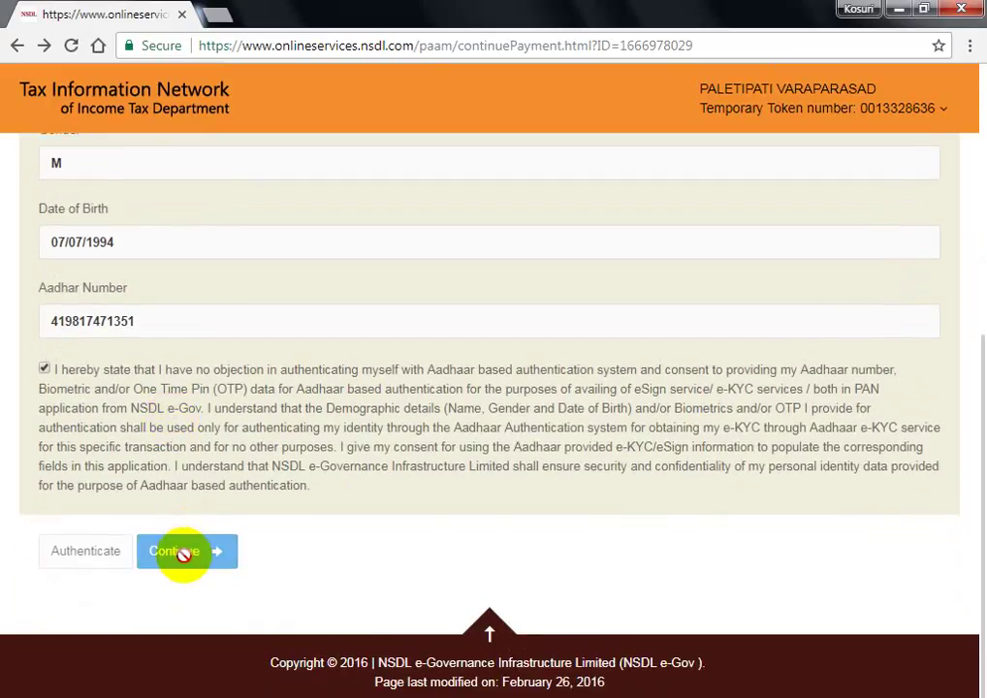